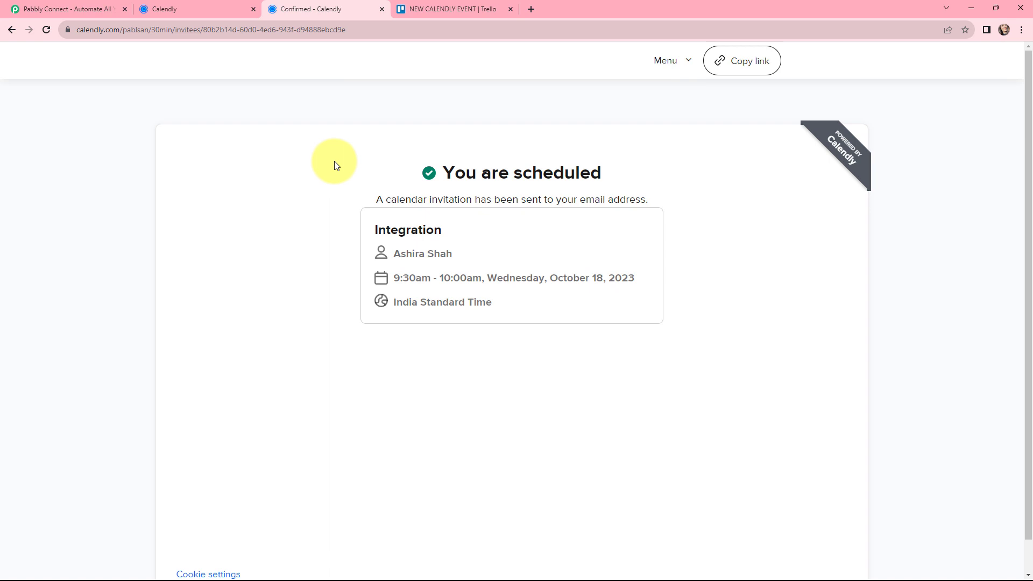
Look at the NEW CALENDLY EVENT board in Trello, and sign in to Pabbly to access Pabbly Connect.
left_click(455, 9)
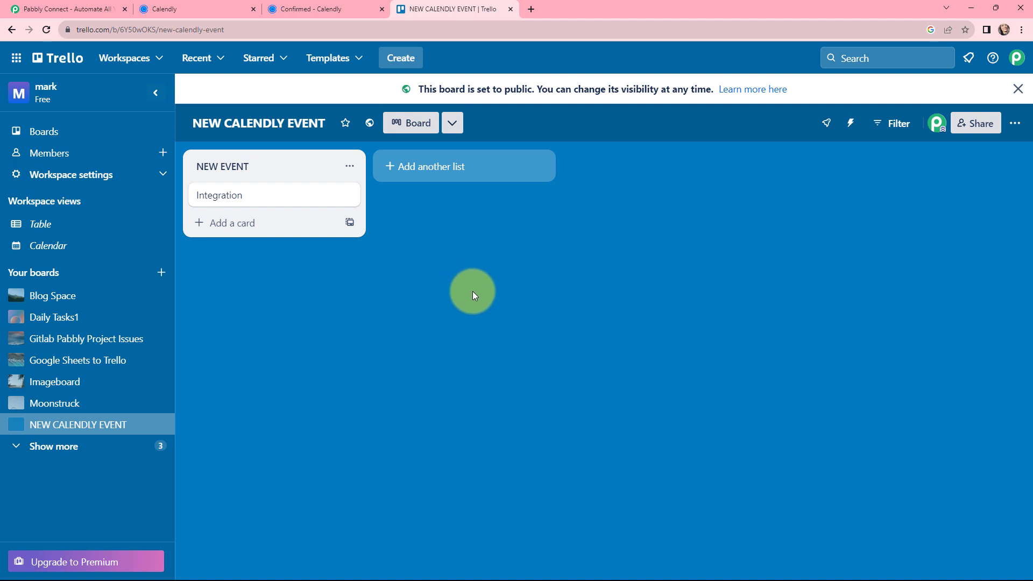
key("ctrl+1")
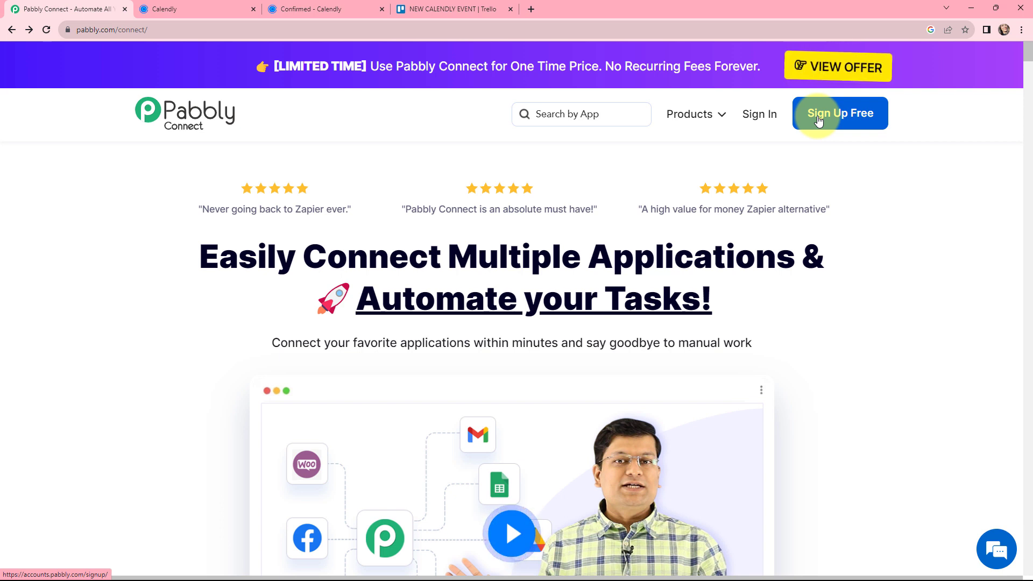
left_click(751, 119)
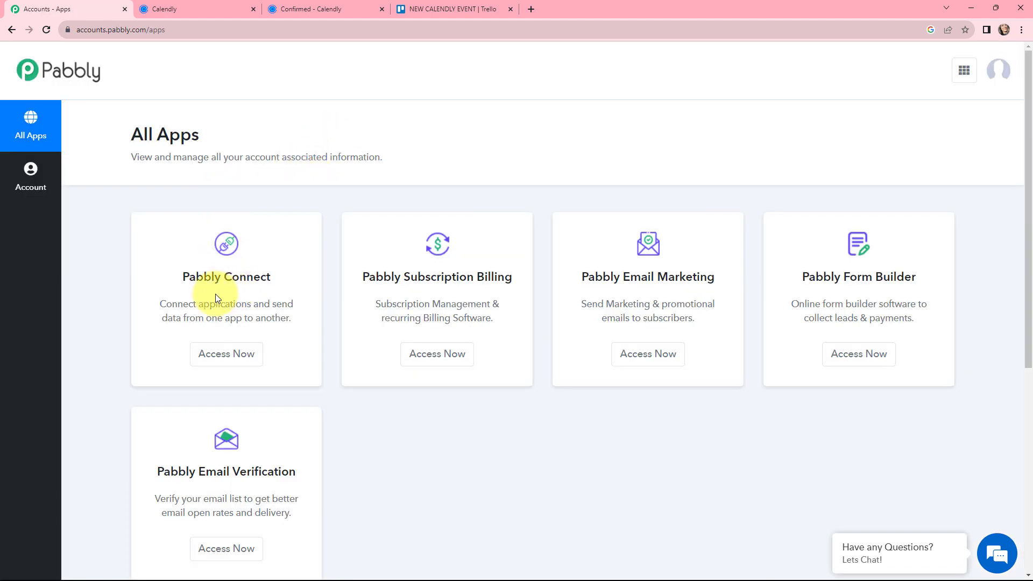
left_click(222, 355)
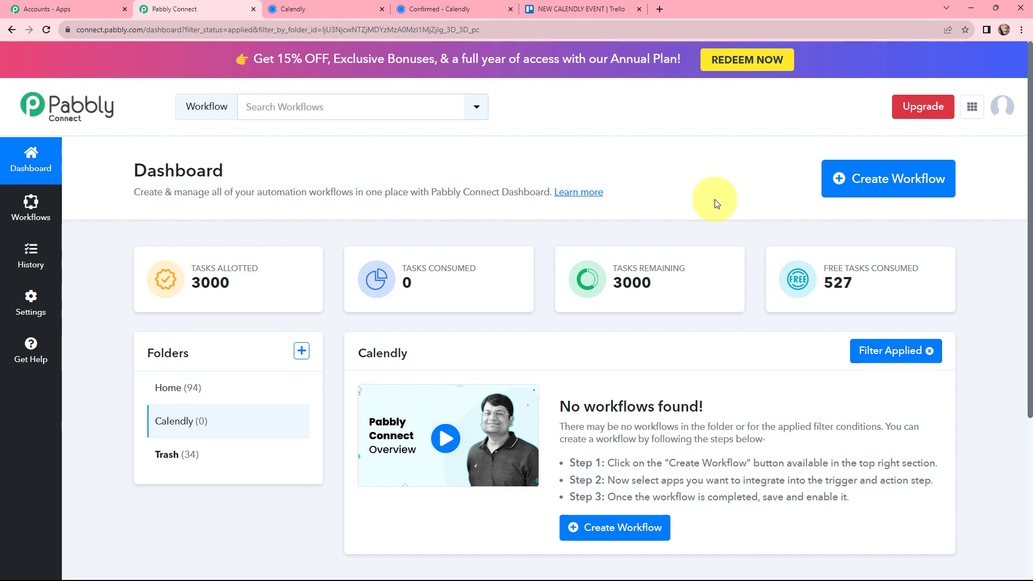
Create a workflow named "Create Trello Cards for New Calendly Invitee" in the Calendly folder.
left_click(880, 179)
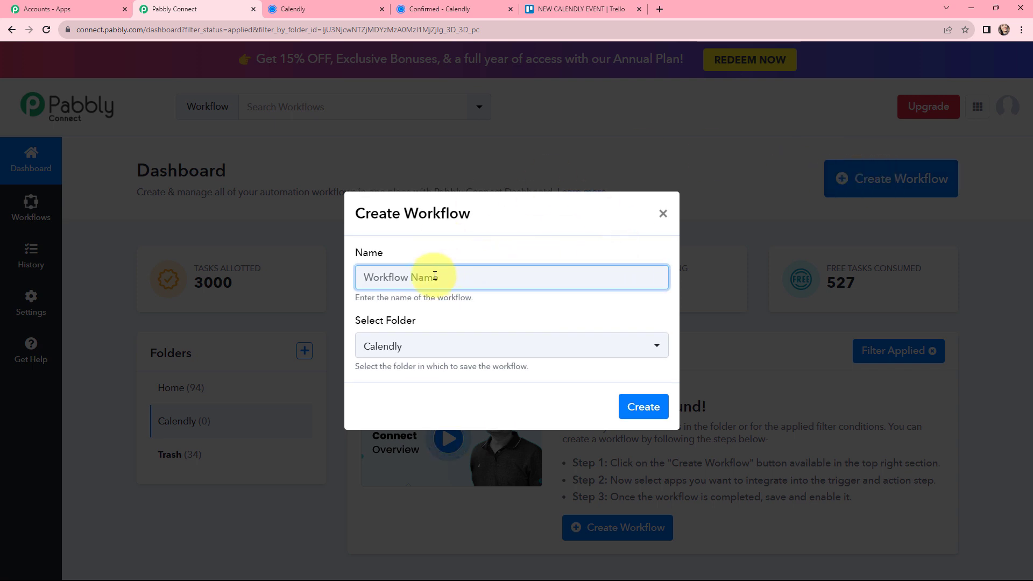
type("Create Trello Cards for New Calendly Invitee")
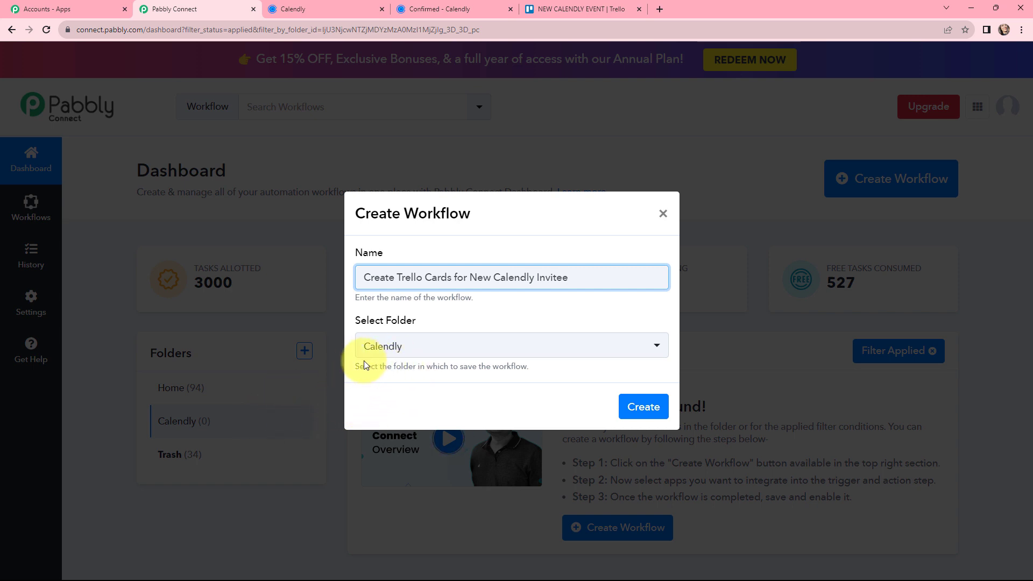
left_click(641, 406)
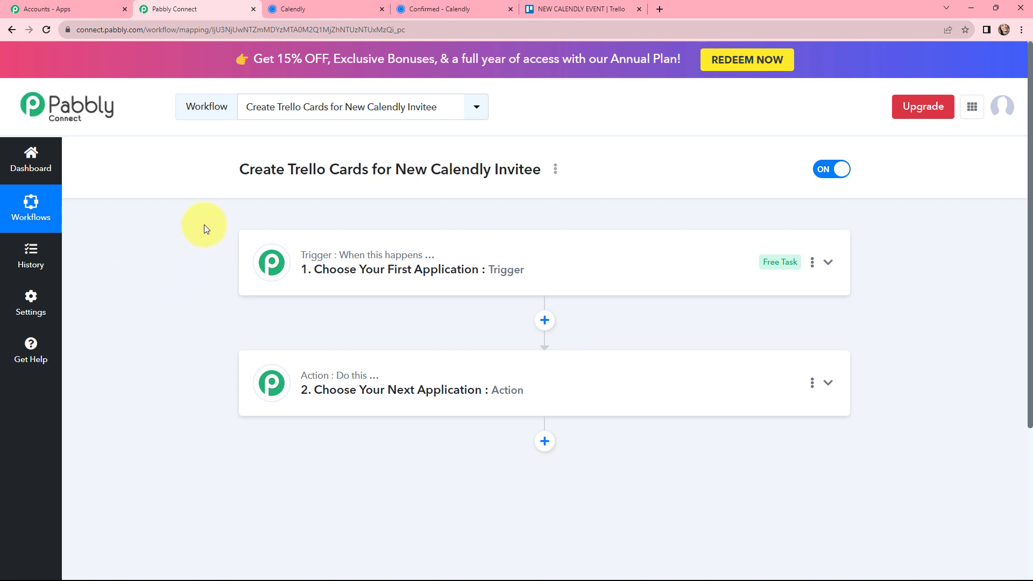
Set the workflow's trigger app to Calendly with the trigger event Invitee Created (User).
left_click(479, 267)
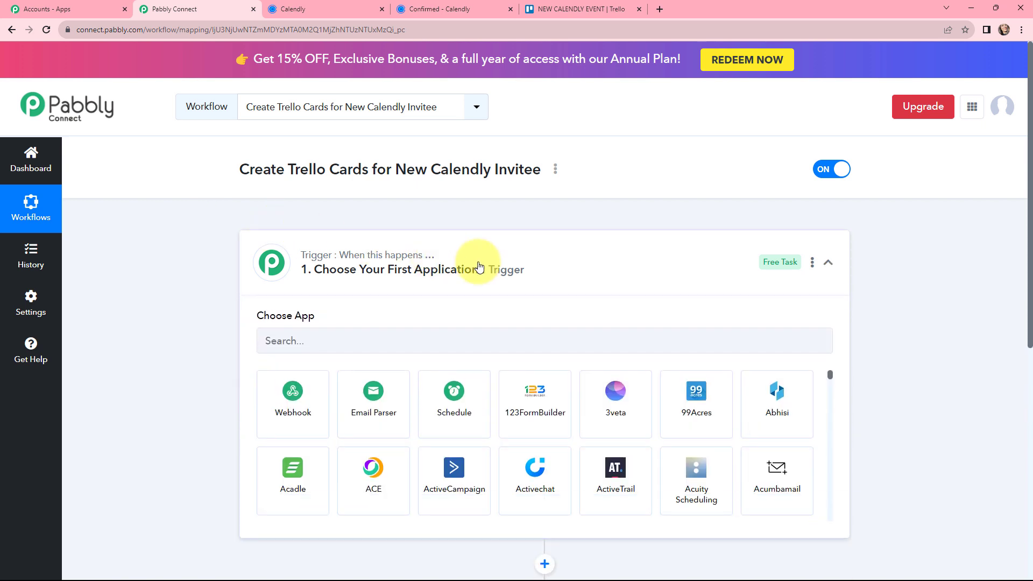
left_click(318, 340)
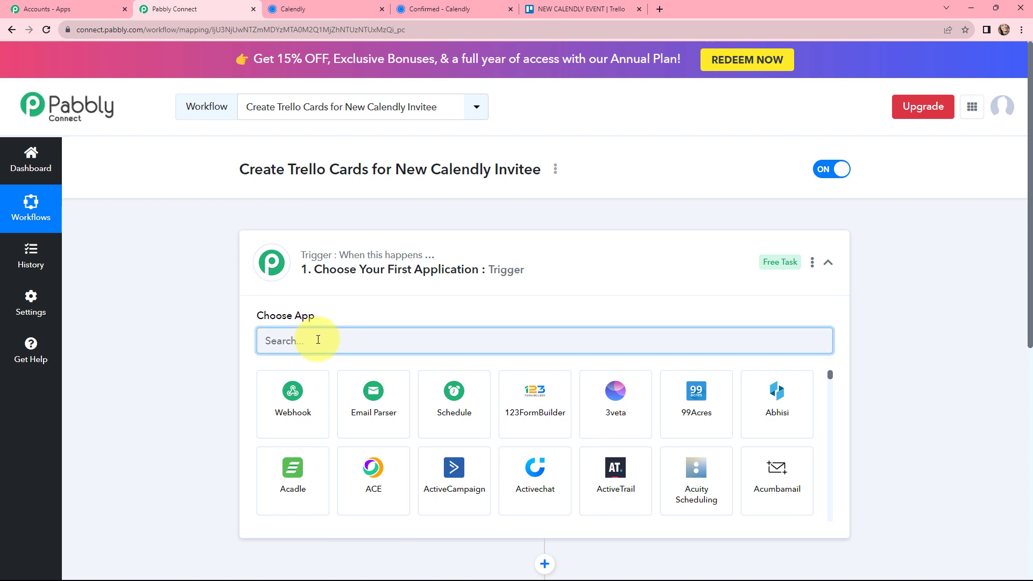
type("cal")
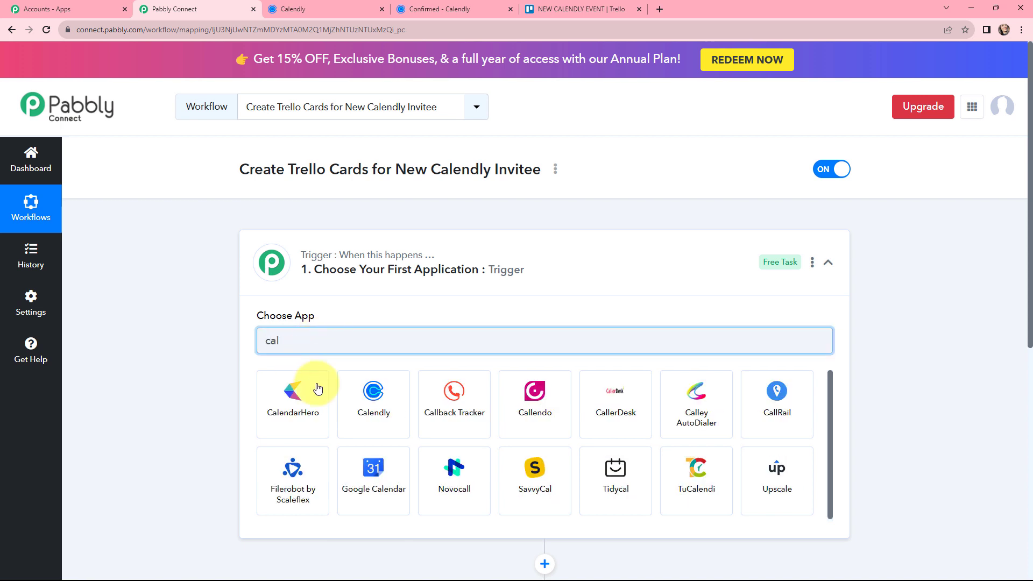
left_click(358, 417)
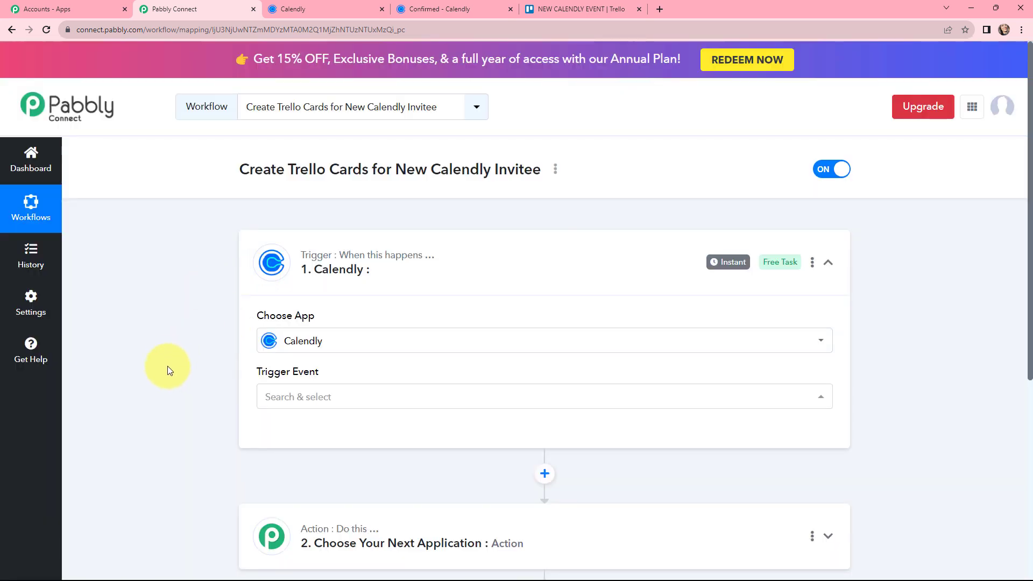
left_click(327, 404)
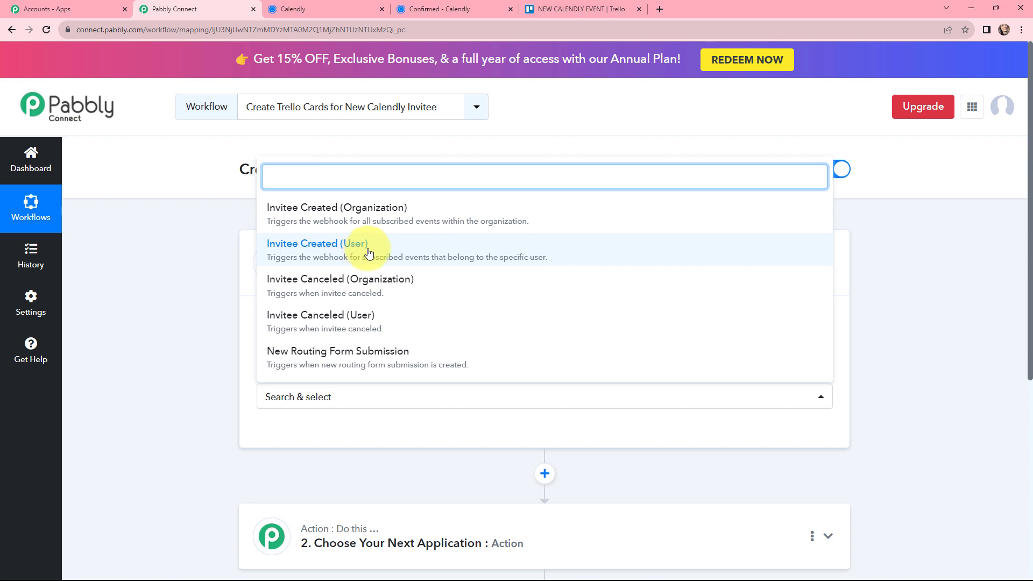
left_click(306, 251)
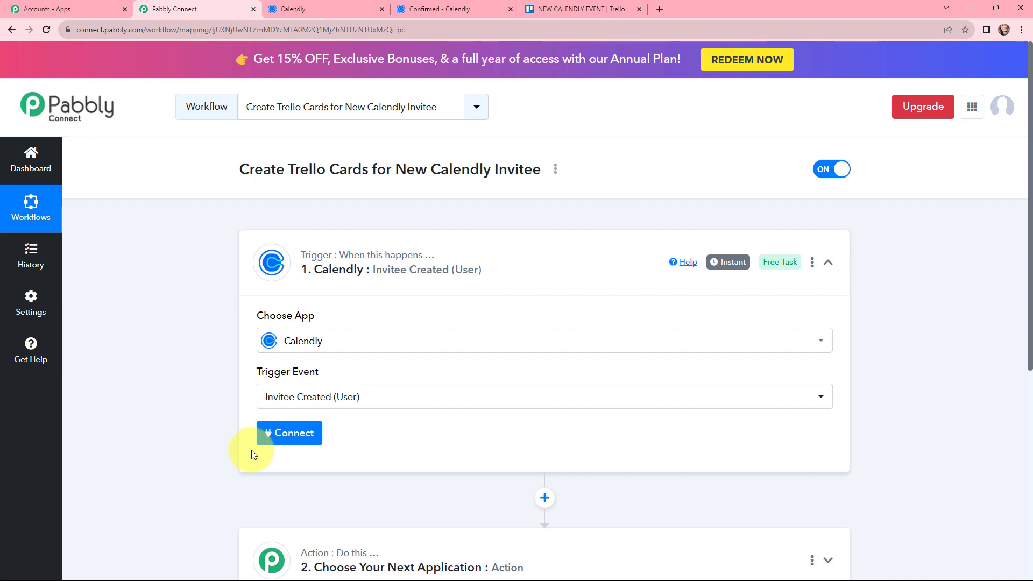
Authorize a new Calendly connection for the trigger and review its organization, user and plan note.
left_click(280, 443)
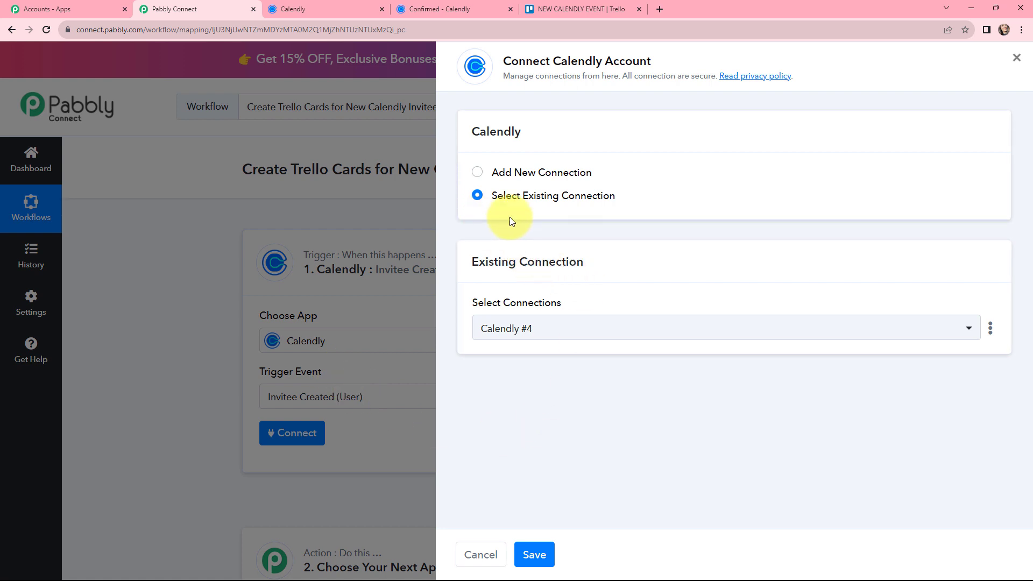
left_click(478, 174)
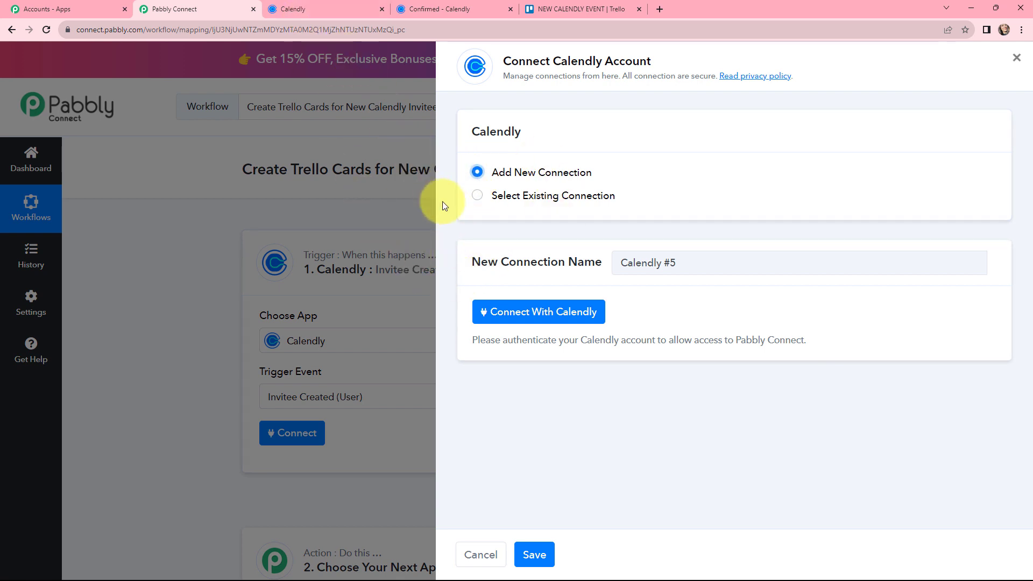
left_click(508, 312)
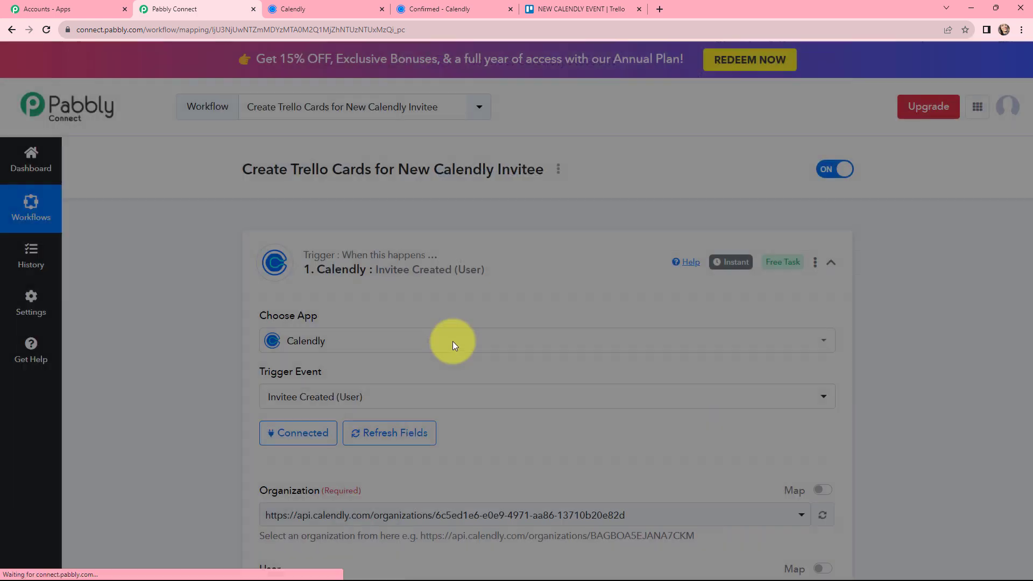
scroll(461, 298, "down", 2)
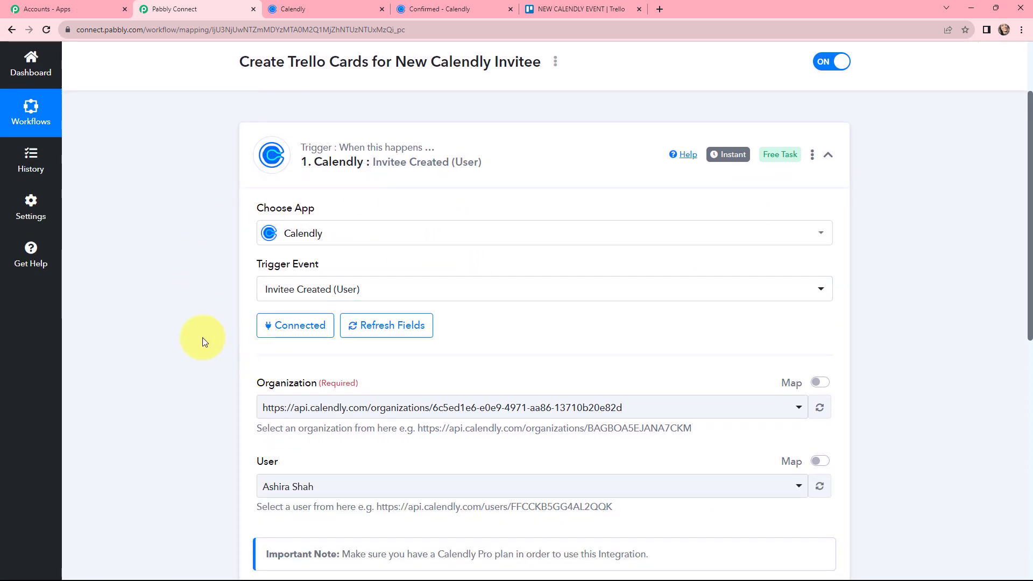
scroll(614, 325, "down", 2)
scroll(613, 325, "up", 2)
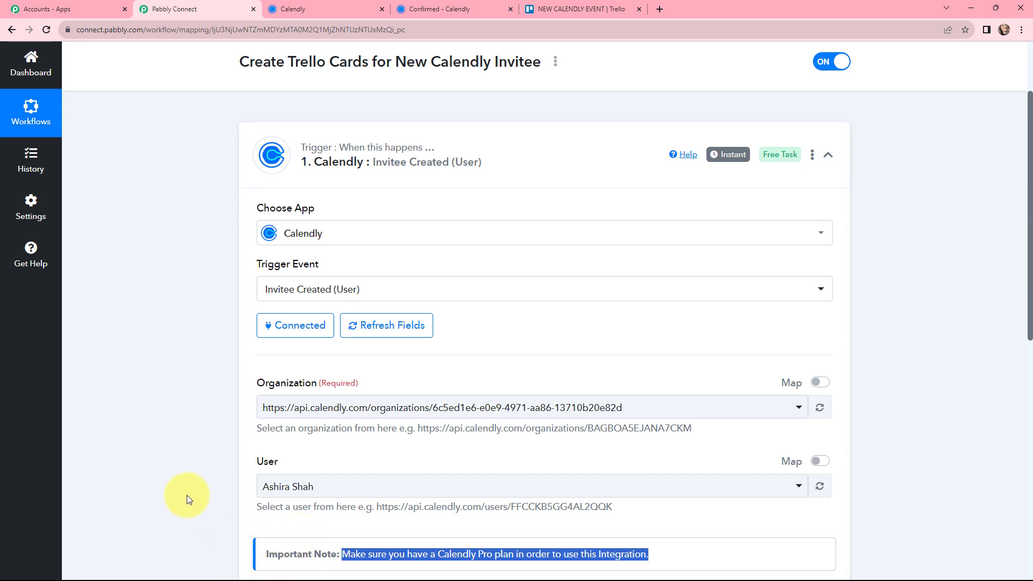
left_click(131, 413)
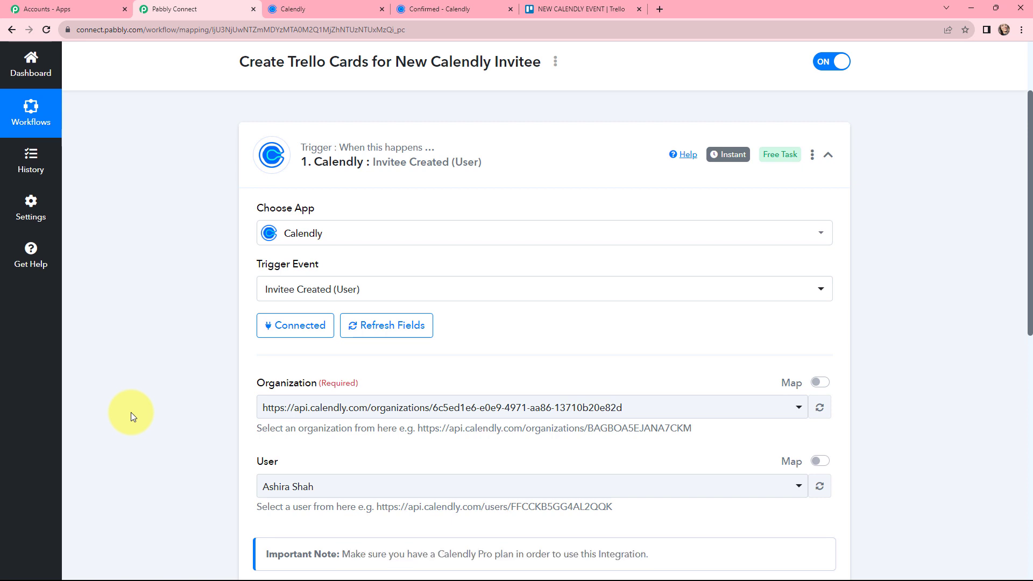
Copy the booking link of the Integration event type in Calendly and open it in a new browser tab.
left_click(294, 7)
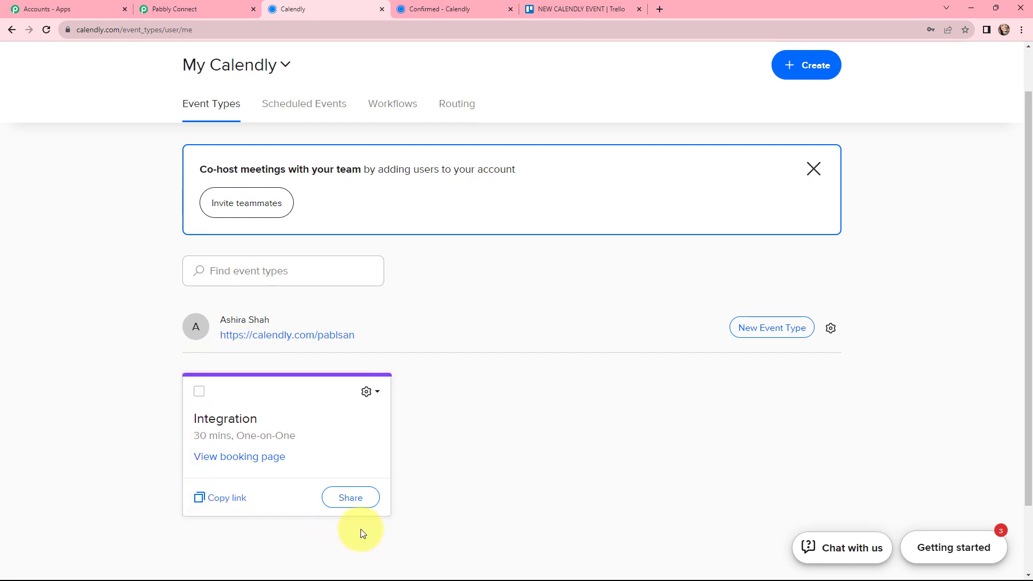
left_click(213, 498)
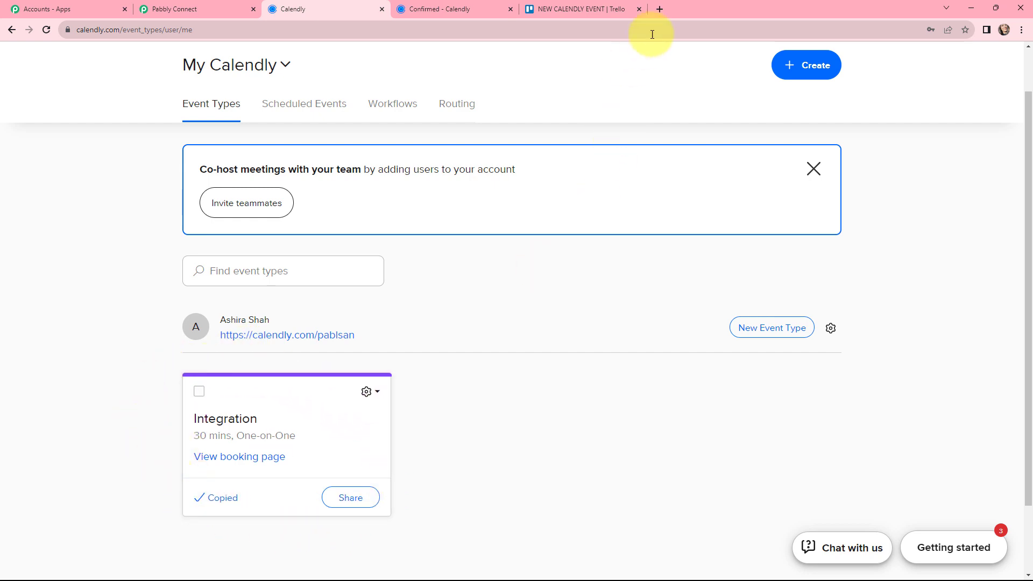
left_click(659, 9)
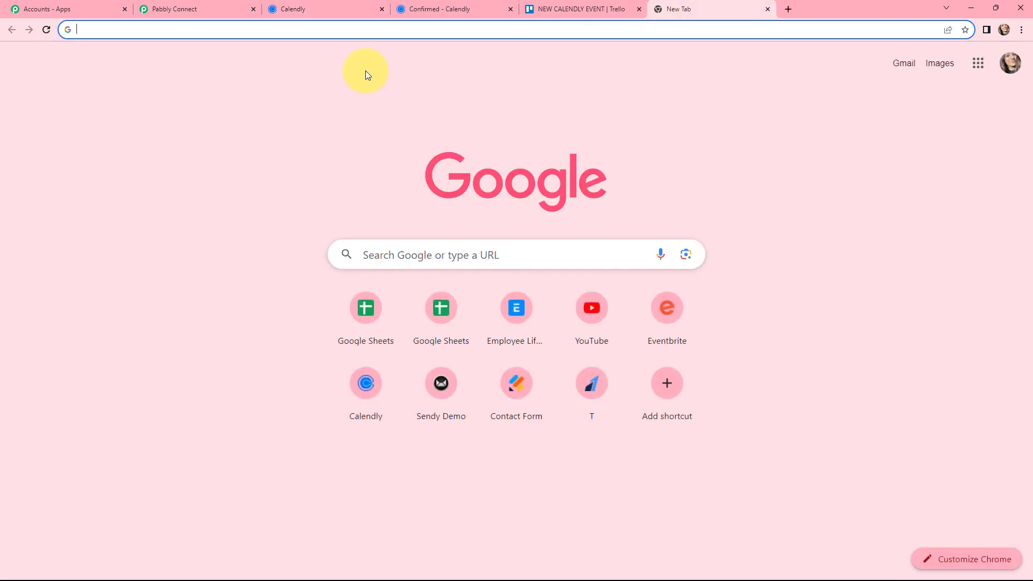
key("ctrl+v")
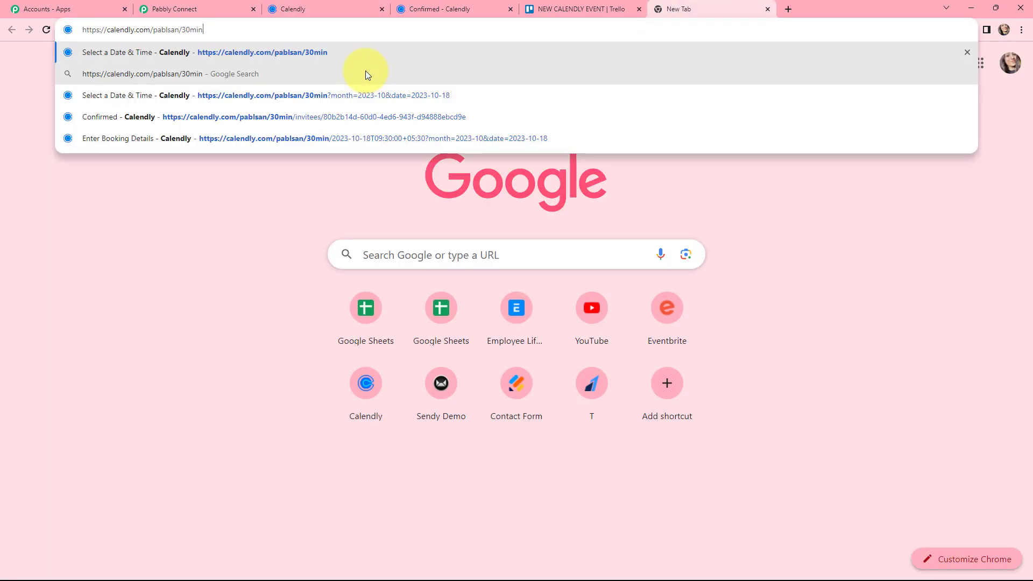
key("Return")
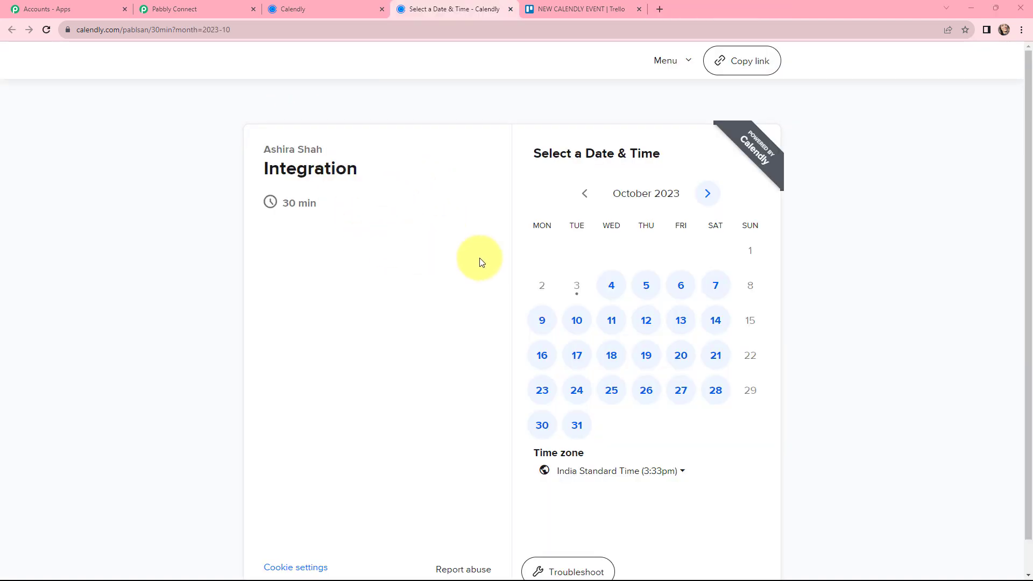
Choose the 10:30am slot on Thursday, October 19, 2023 and proceed to the booking details.
left_click(647, 355)
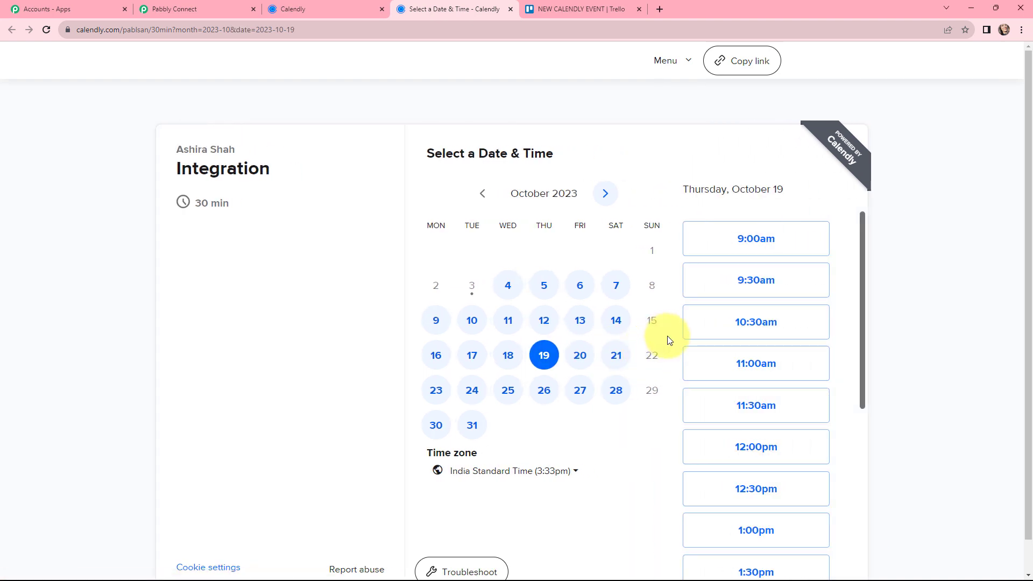
left_click(731, 328)
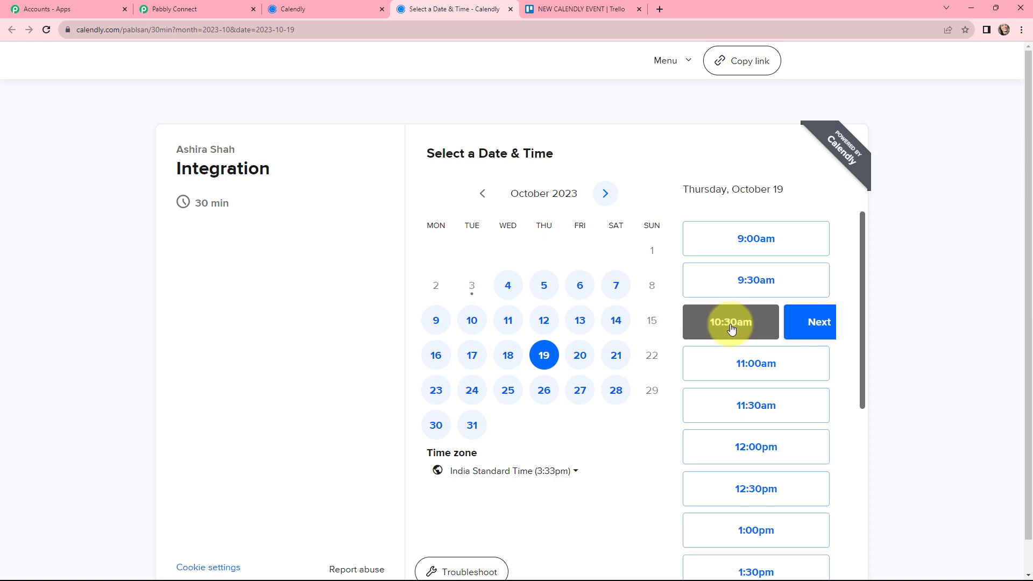
left_click(789, 323)
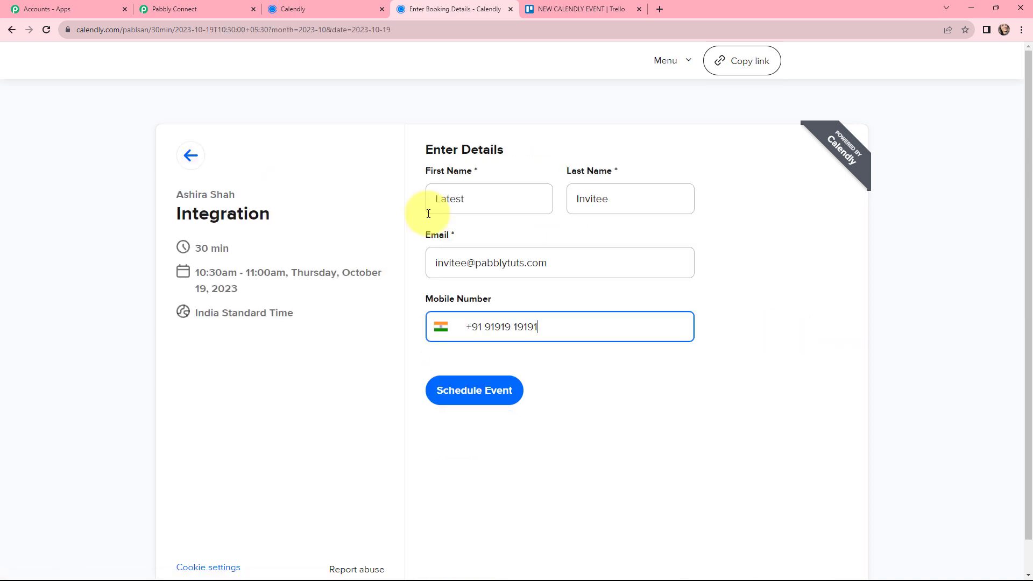
Examine the booking details: the invitee's first and last name, the event name, its duration, and its date and time.
left_click(473, 199)
left_click_drag(473, 198, 437, 200)
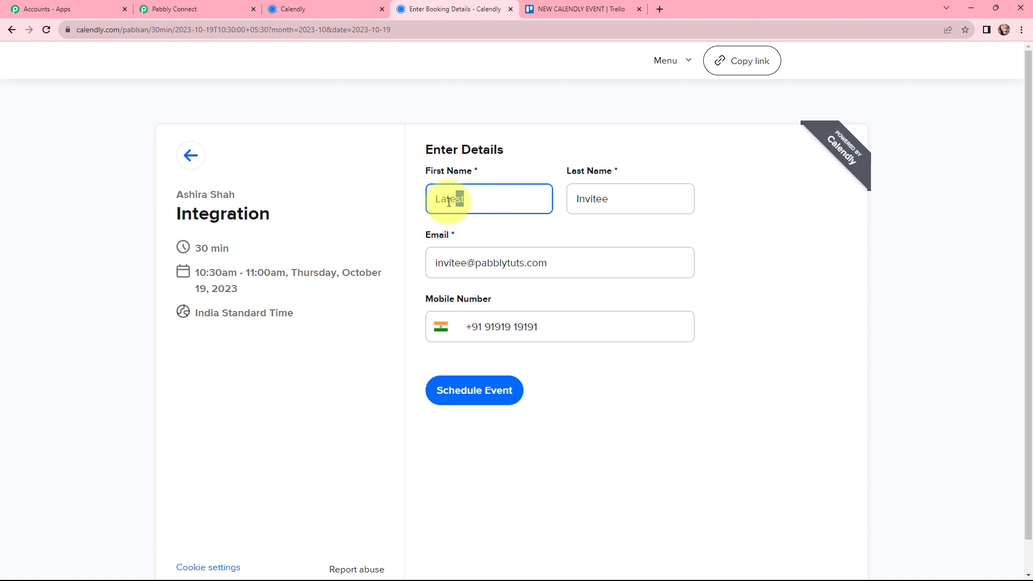
left_click_drag(613, 199, 567, 228)
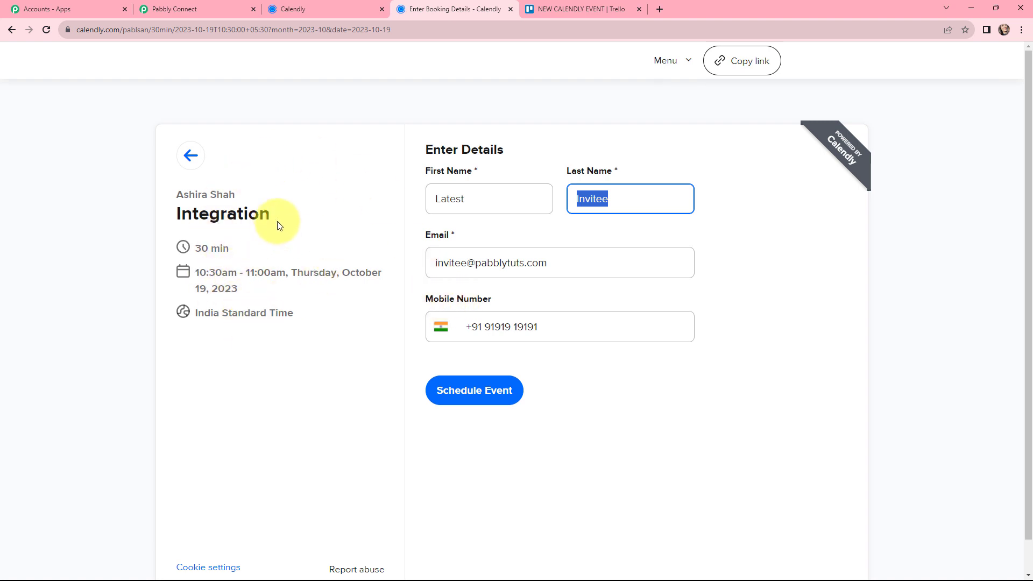
left_click_drag(276, 216, 170, 215)
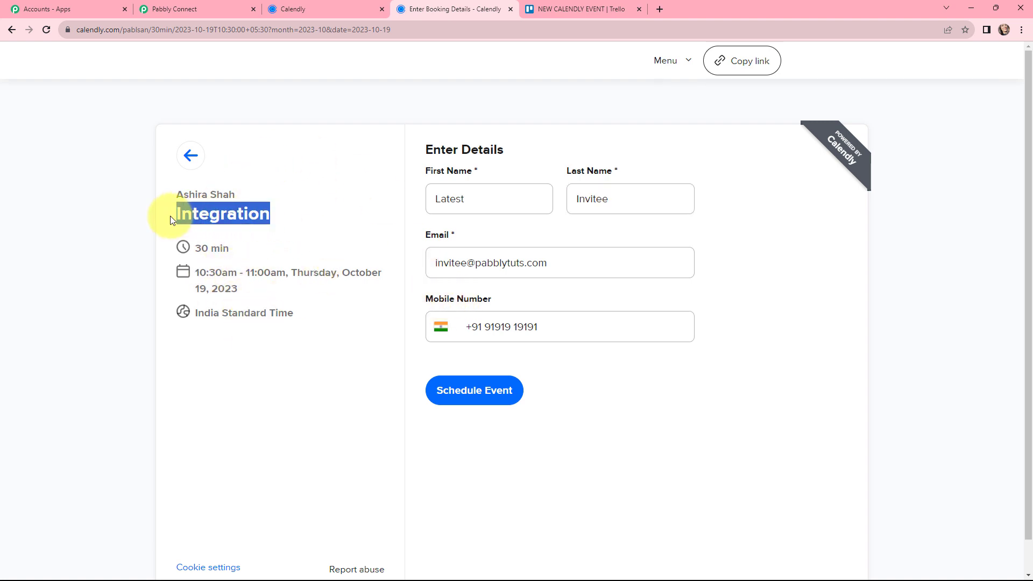
left_click(224, 253)
double_click(225, 251)
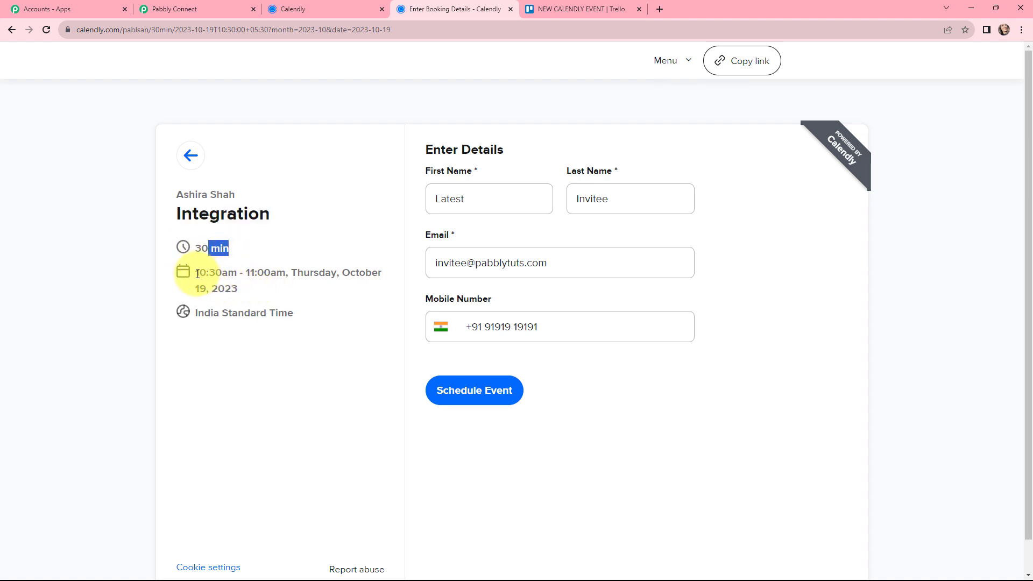
left_click_drag(186, 273, 245, 291)
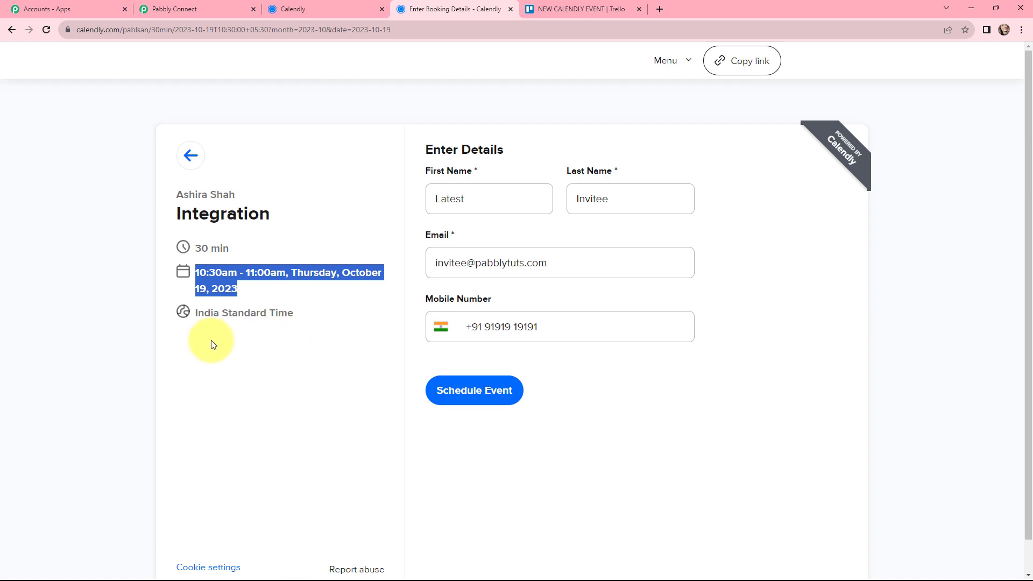
left_click(236, 352)
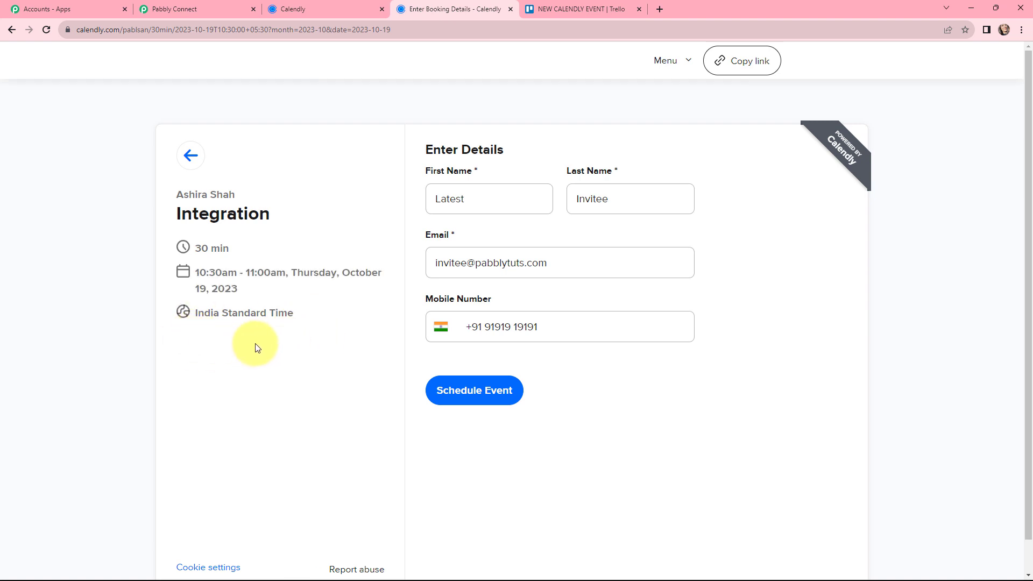
Schedule the Integration event and return to the Pabbly Connect workflow to view the trigger's webhook response.
left_click(463, 396)
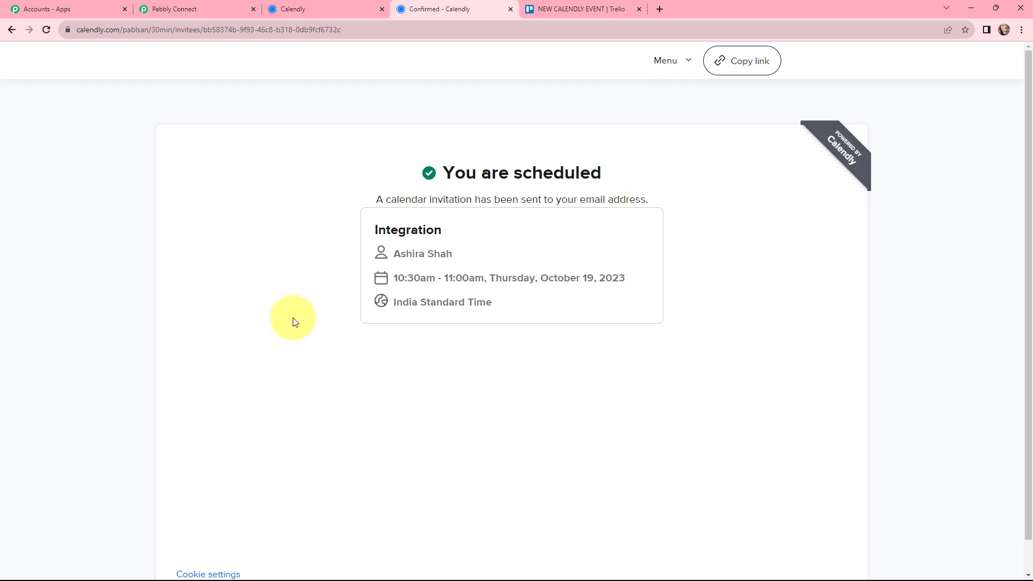
left_click(205, 8)
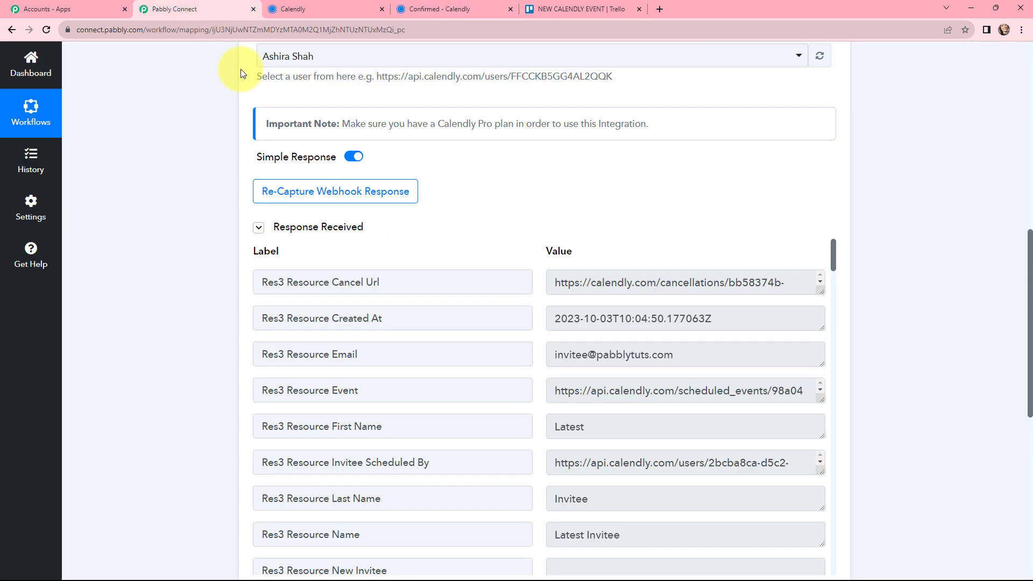
Examine the captured Calendly webhook response, including the invitee's email, and the trigger's Instant label.
scroll(358, 264, "down", 2)
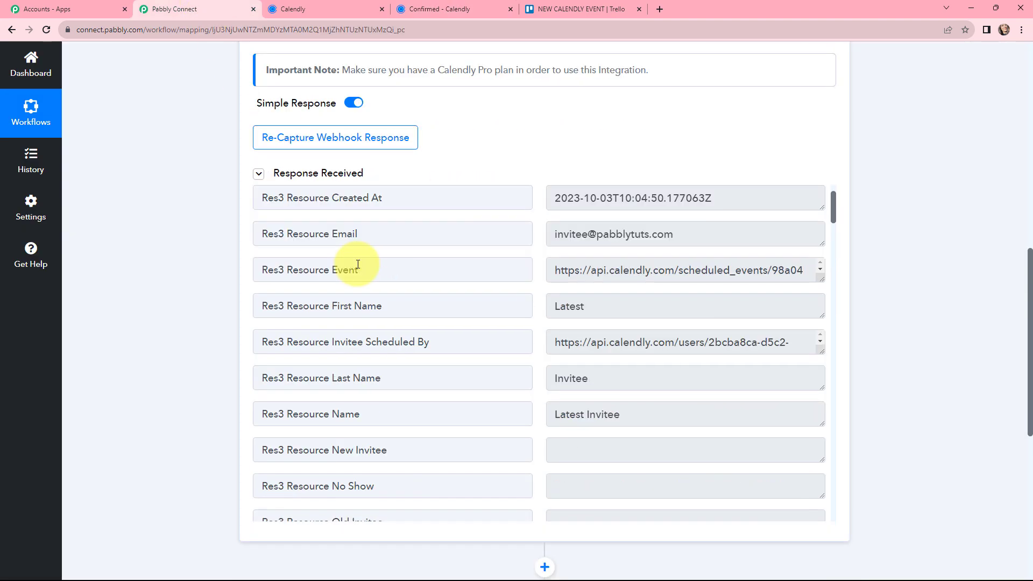
left_click_drag(684, 234, 540, 247)
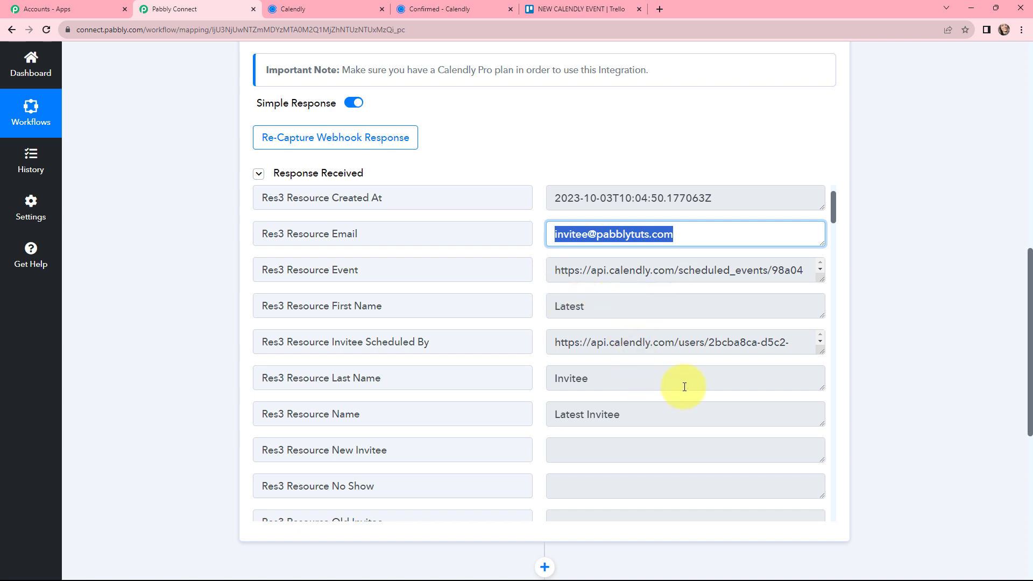
left_click_drag(834, 215, 847, 308)
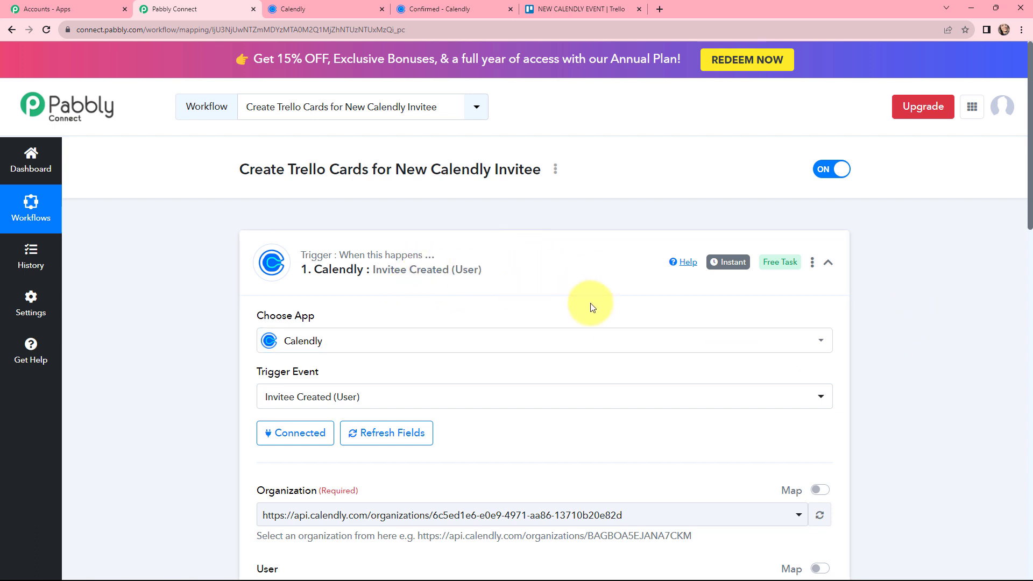
mouse_move(735, 271)
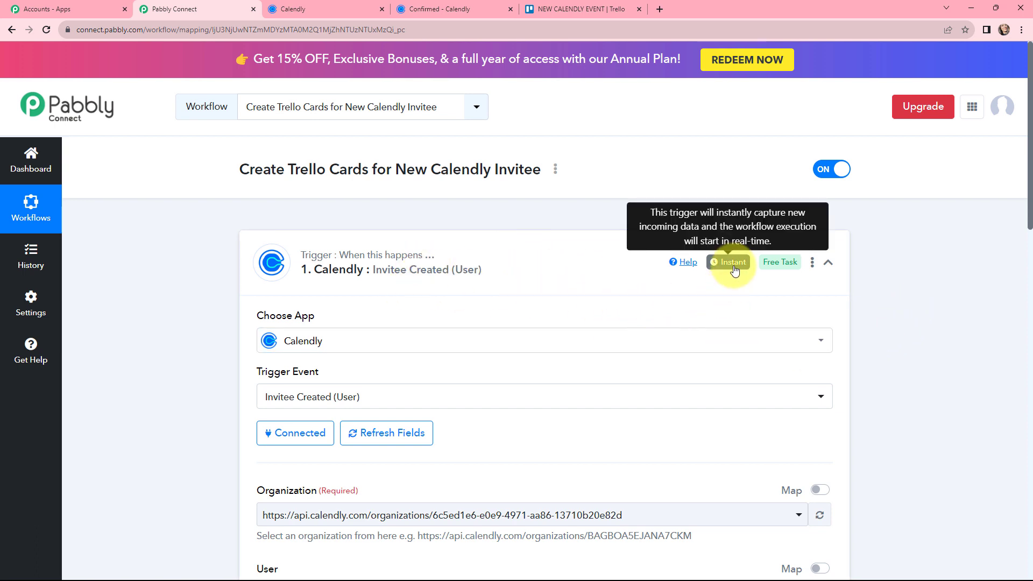
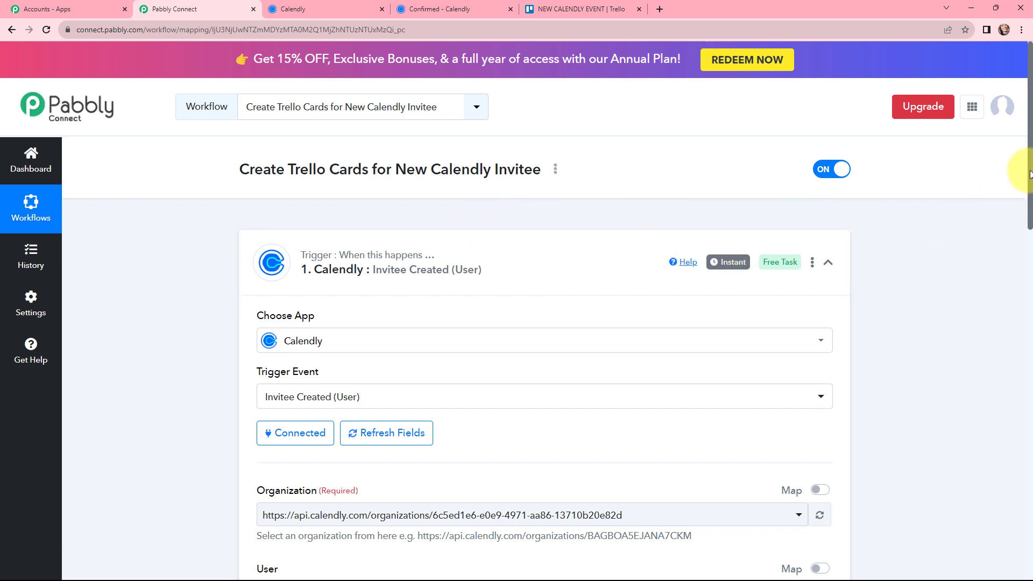
Set the second step's app to Trello with the action event Create a Card (With Plain Text type Description).
left_click_drag(1030, 147, 1017, 468)
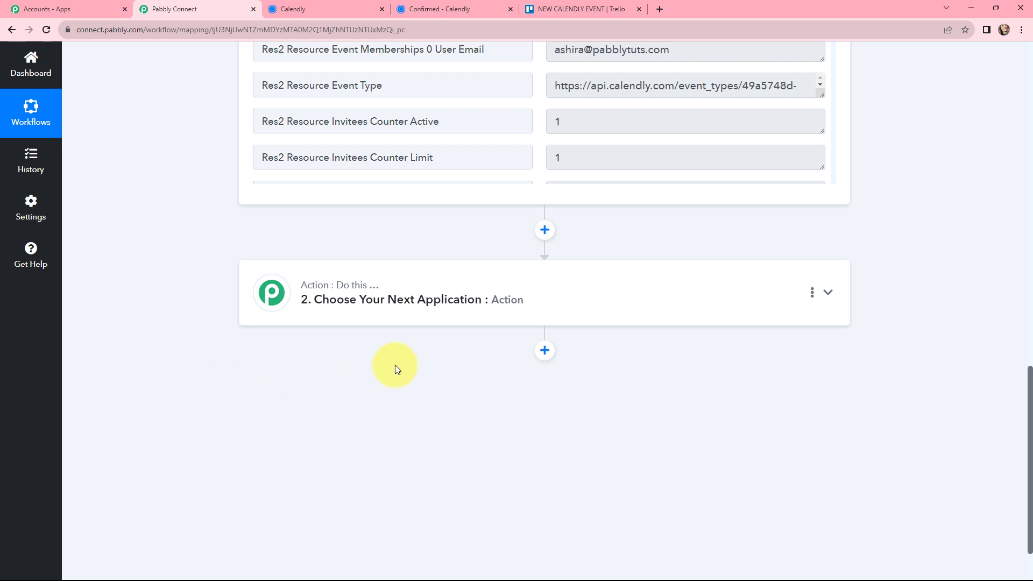
left_click(459, 295)
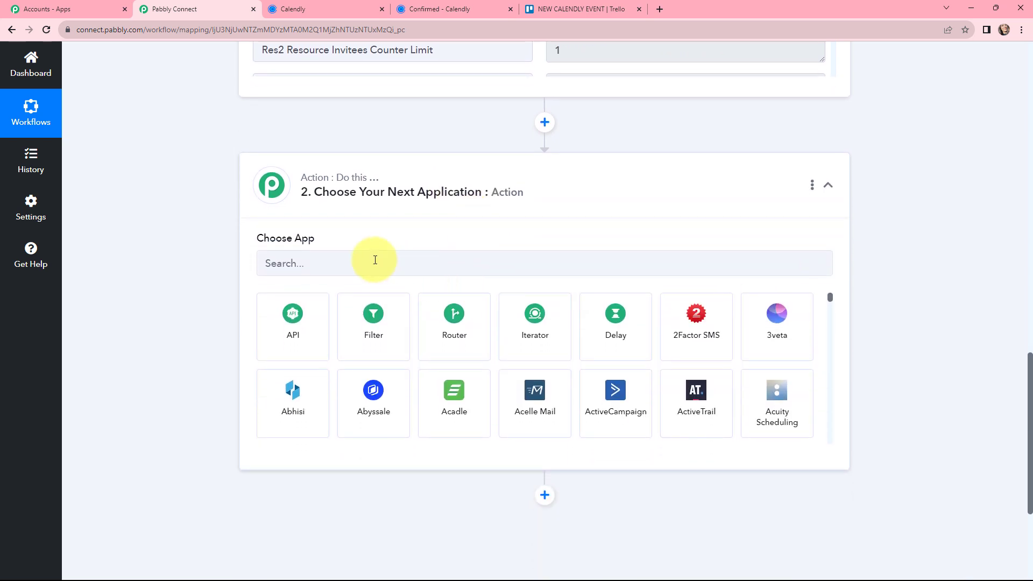
left_click(375, 260)
type("tre")
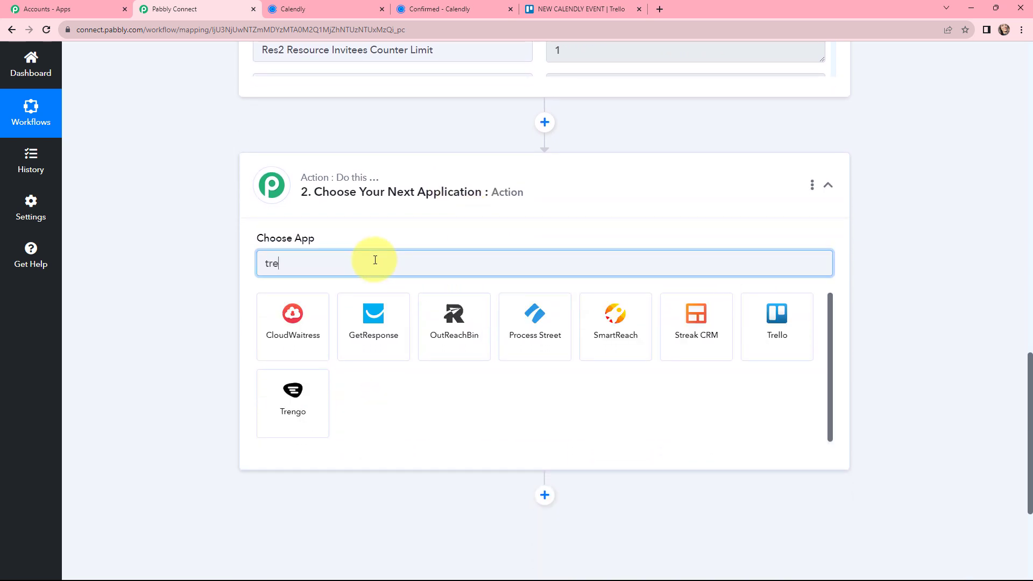
type("llo")
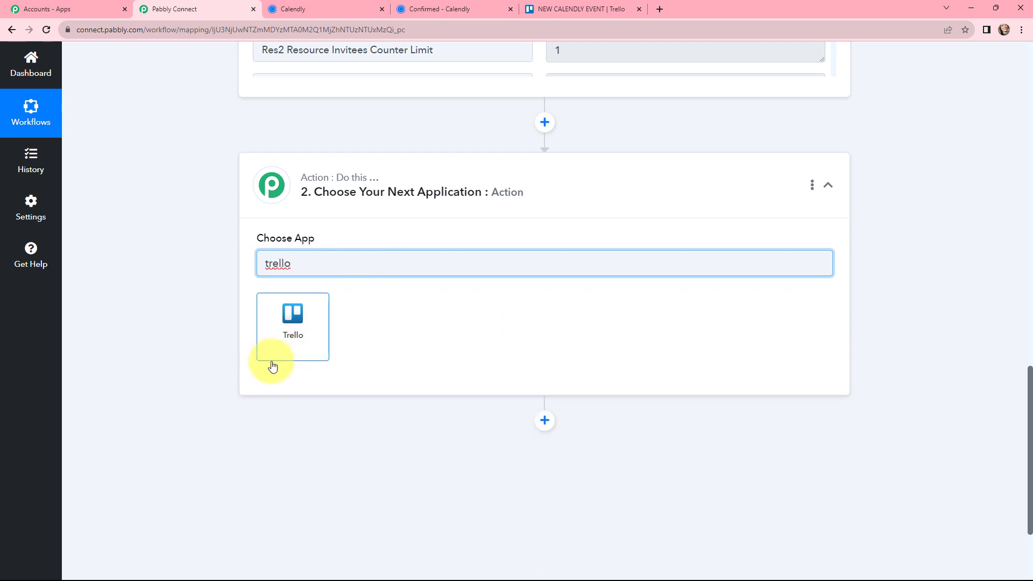
left_click(287, 322)
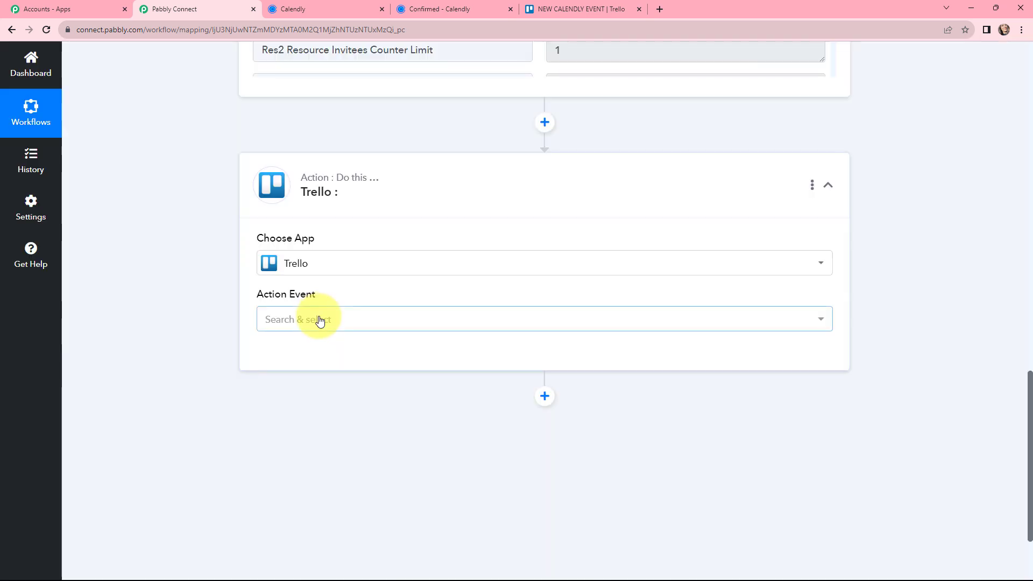
left_click(319, 320)
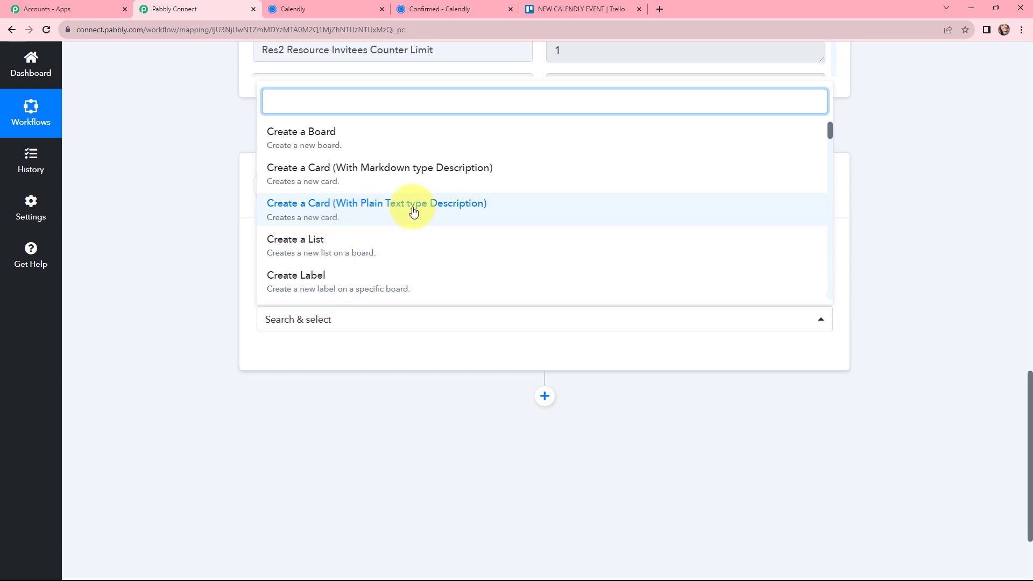
left_click(294, 215)
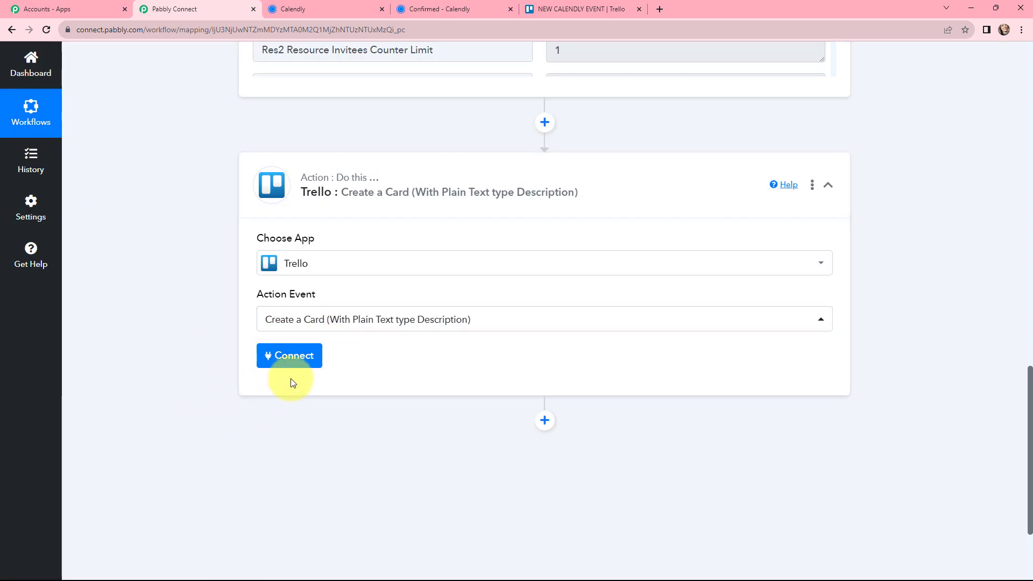
Start adding a new Trello connection and review its Username, API Key and Token fields.
left_click(283, 363)
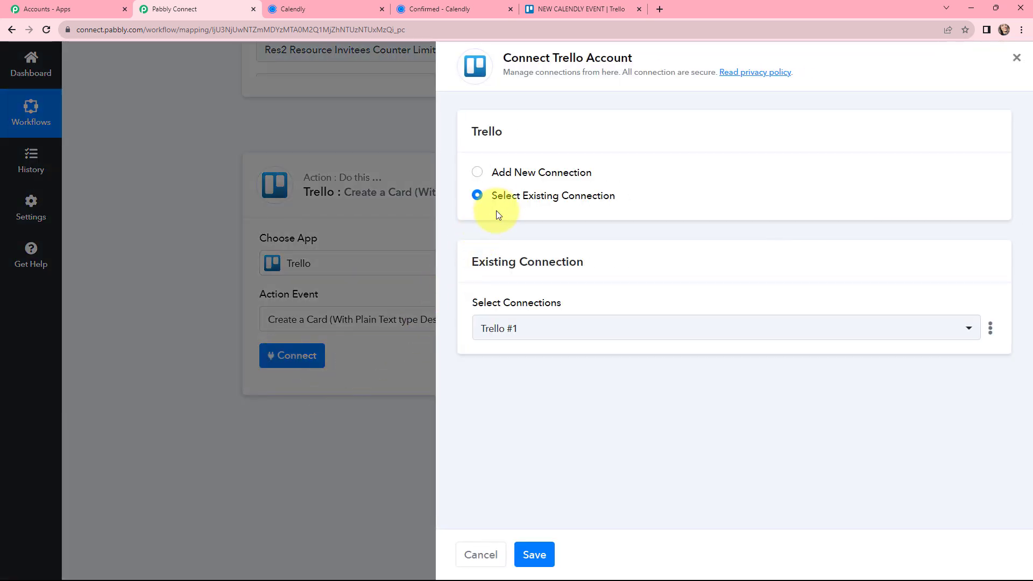
left_click(479, 173)
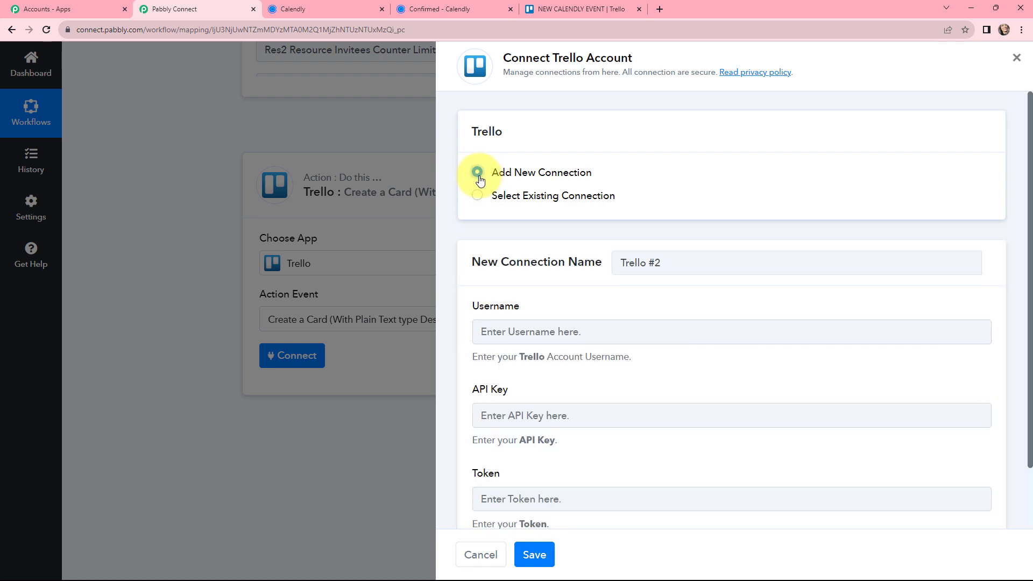
scroll(551, 253, "down", 1)
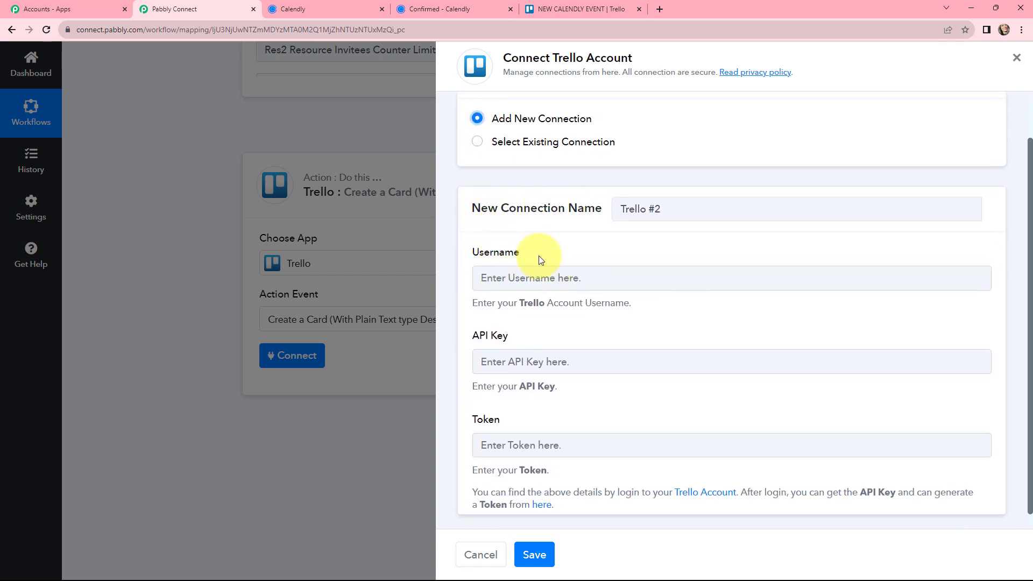
left_click_drag(535, 252, 470, 253)
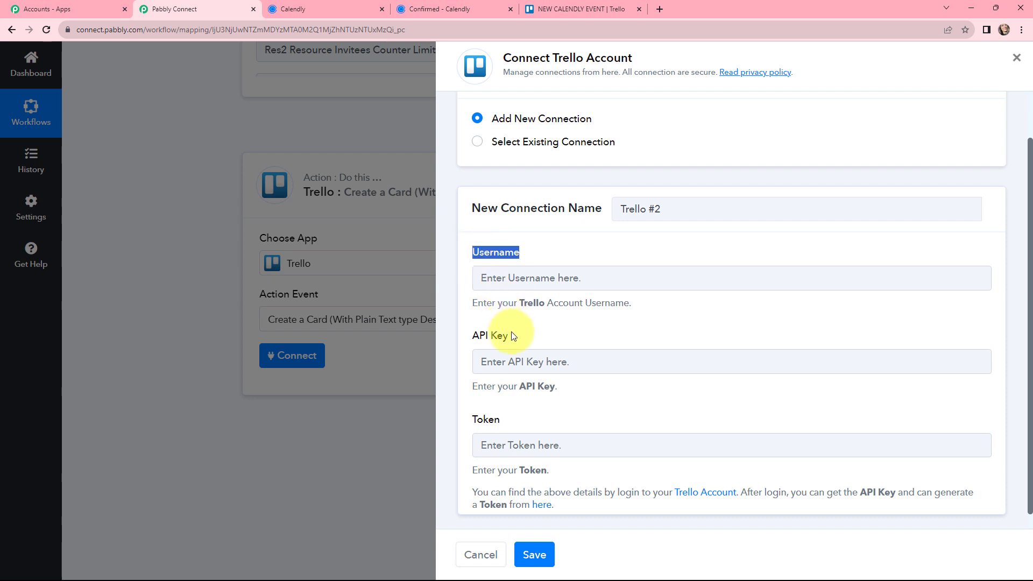
left_click_drag(512, 335, 461, 344)
left_click_drag(509, 424, 466, 421)
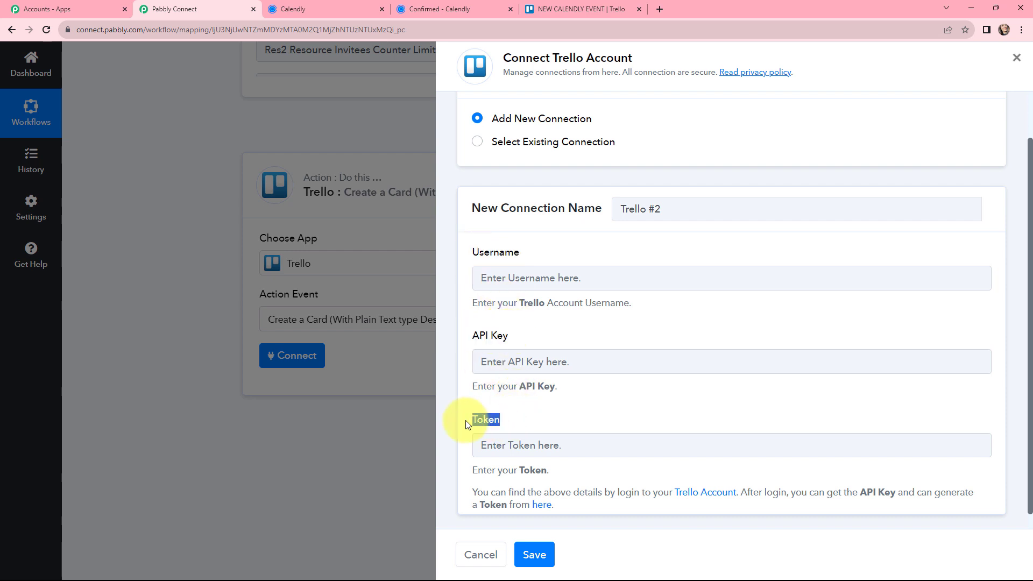
left_click(453, 414)
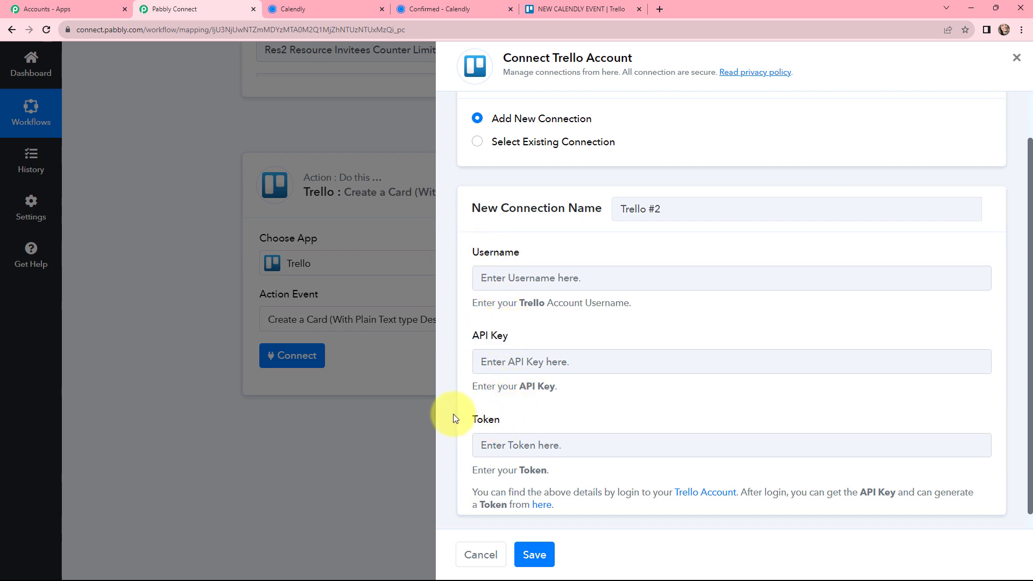
Copy the personal key from Trello's Developer API Keys page and paste it as the connection's API Key.
left_click(543, 508)
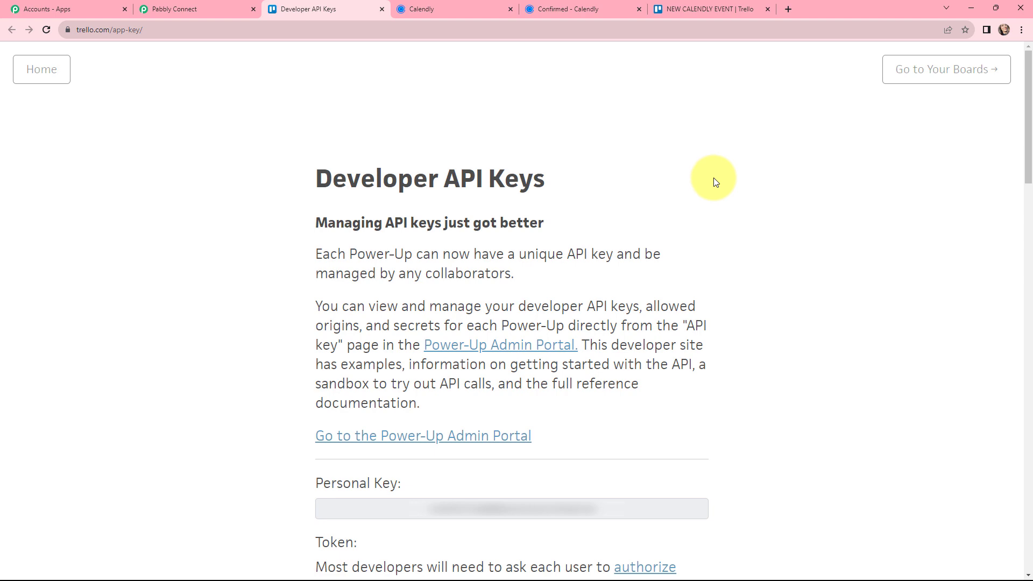
scroll(756, 169, "down", 6)
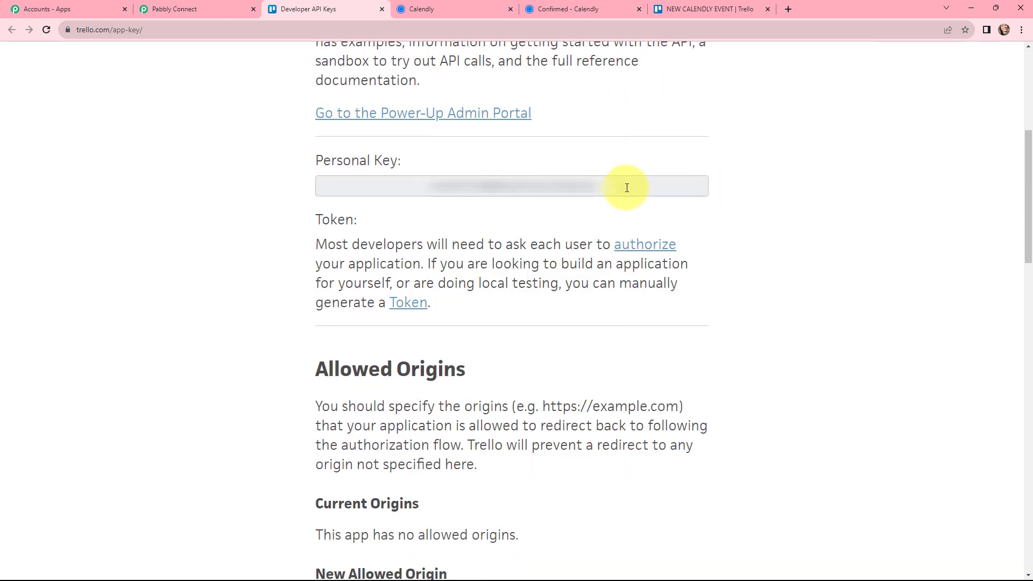
left_click_drag(627, 187, 431, 188)
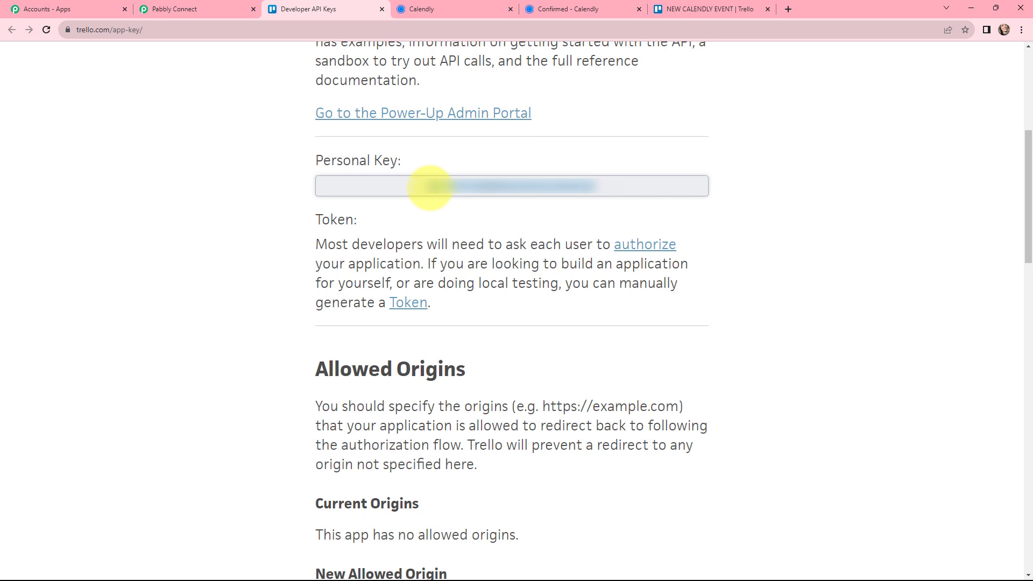
left_click(212, 9)
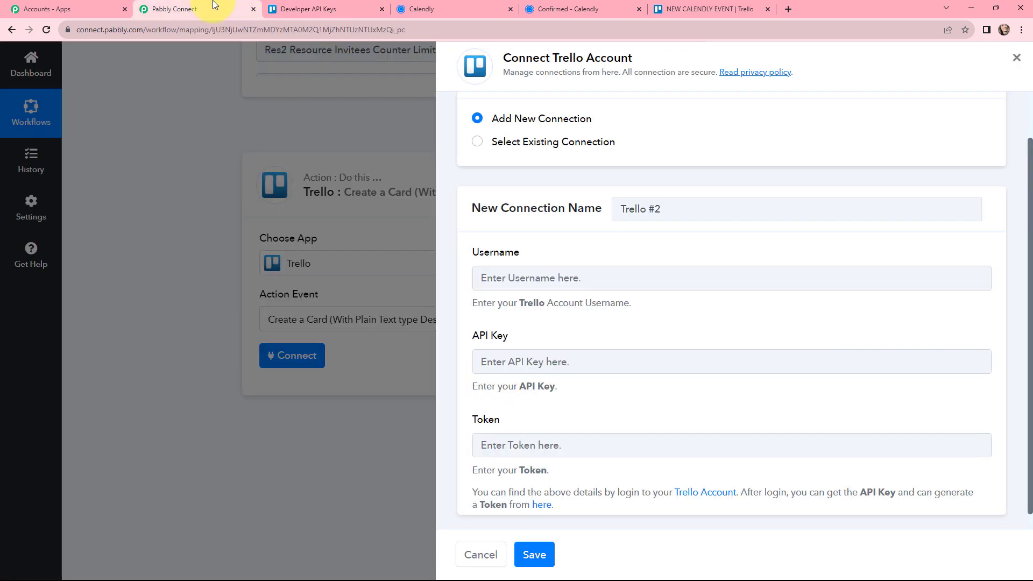
left_click(549, 365)
key("ctrl+v")
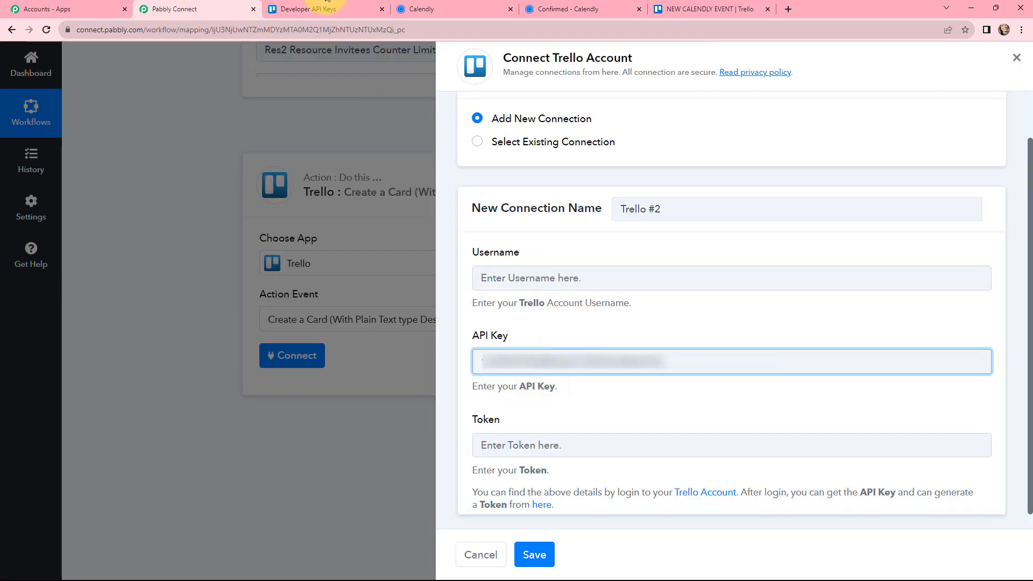
Open Trello's token authorization page and copy the account username into the connection's Username field in Pabbly Connect.
left_click(309, 9)
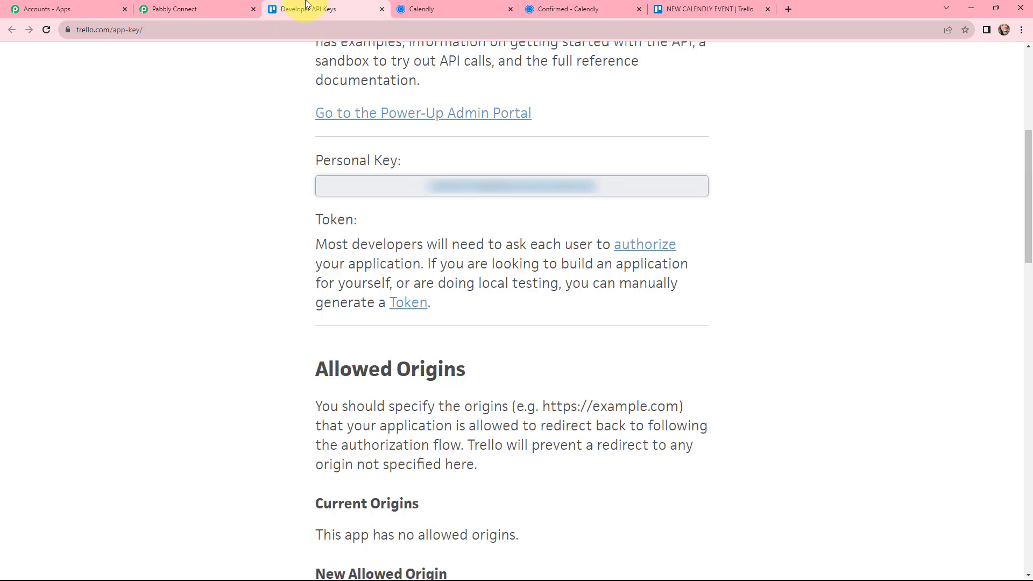
left_click(407, 308)
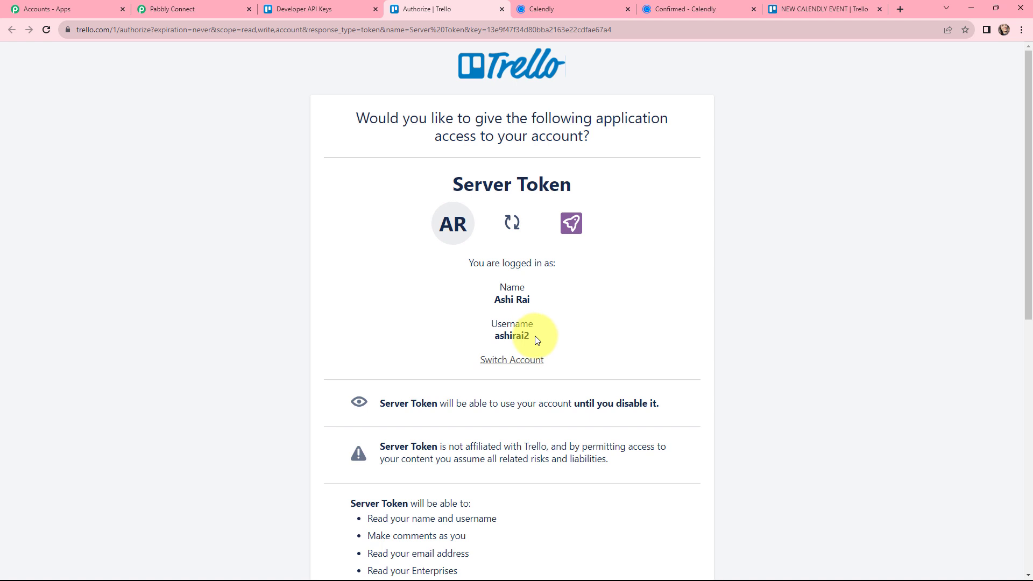
left_click_drag(535, 336, 495, 336)
key("ctrl+c")
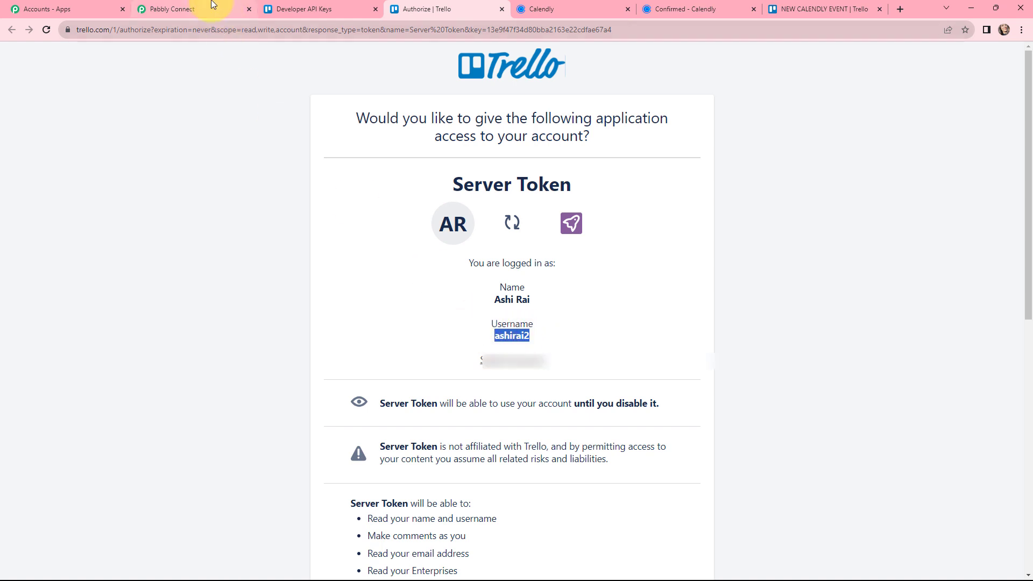
left_click(194, 9)
left_click(501, 279)
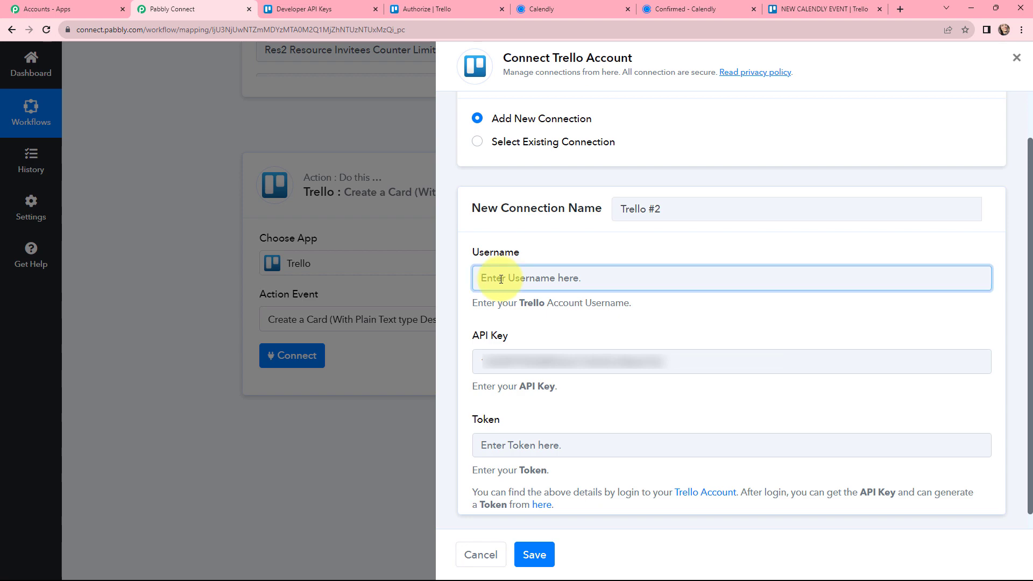
key("ctrl+v")
Allow Server Token access in Trello, paste the generated token into the connection's Token field and save the connection.
left_click(529, 444)
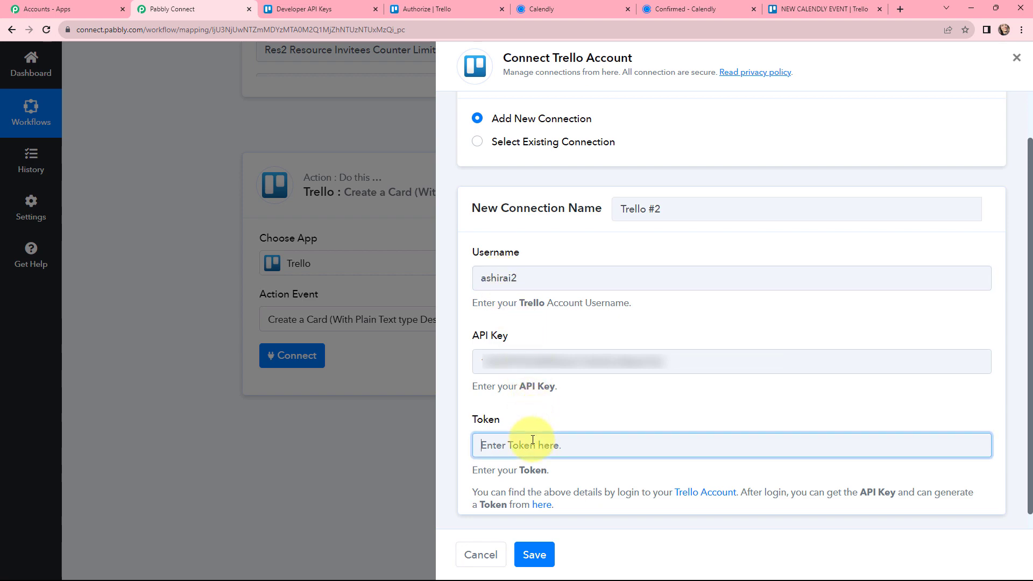
left_click(418, 7)
scroll(592, 333, "down", 8)
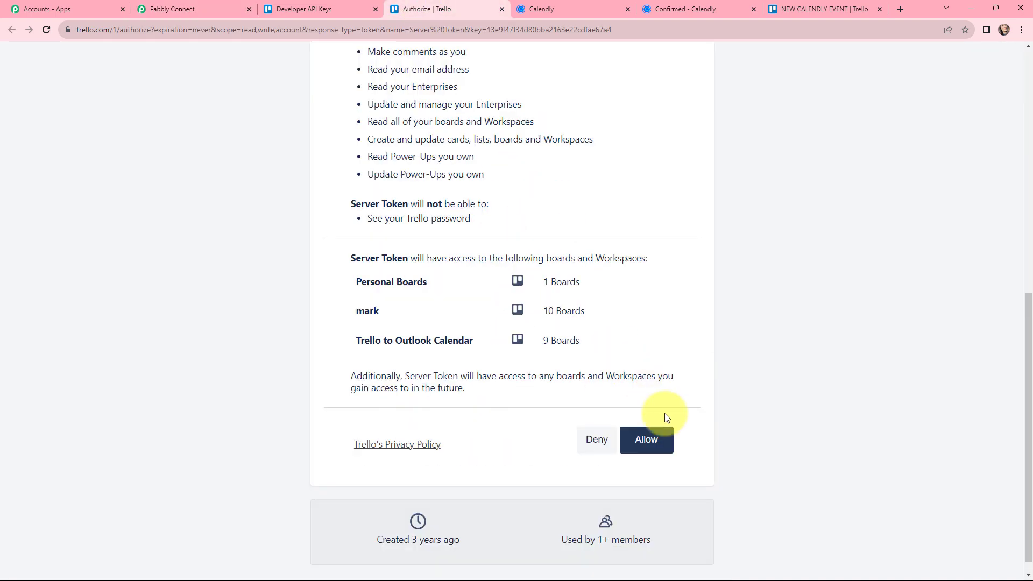
left_click(652, 440)
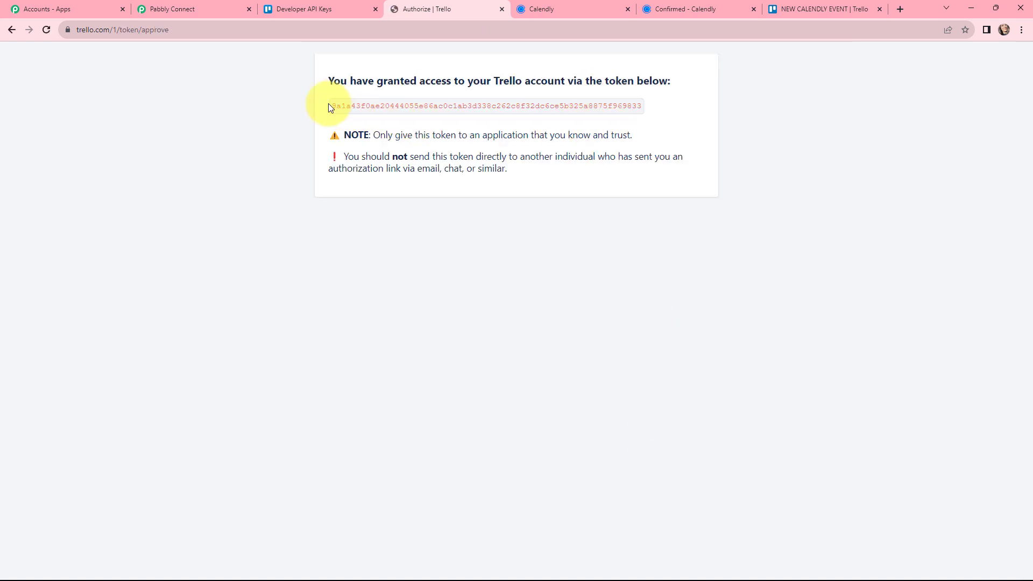
left_click_drag(331, 107, 639, 109)
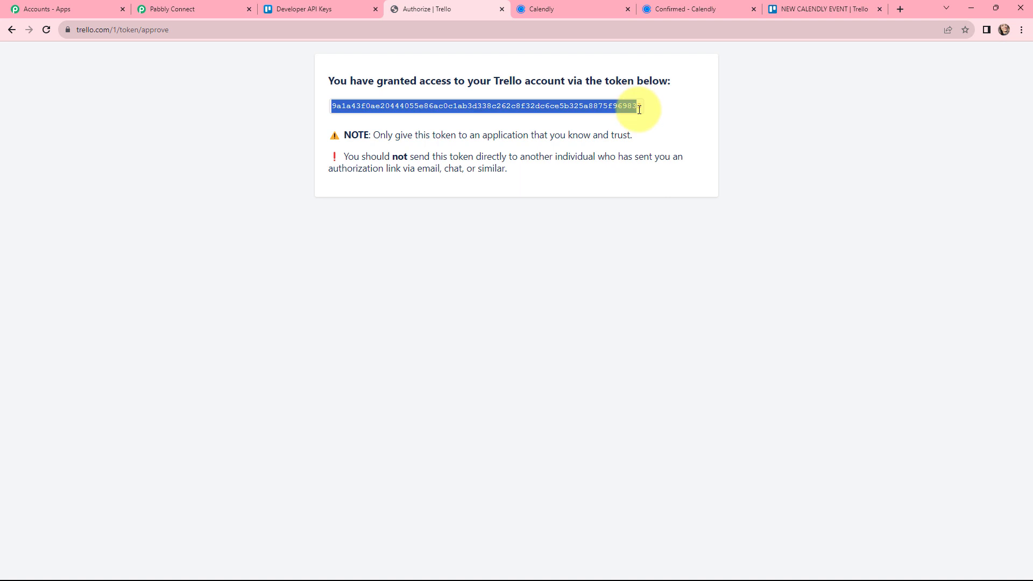
left_click(183, 9)
left_click(550, 444)
key("ctrl+v")
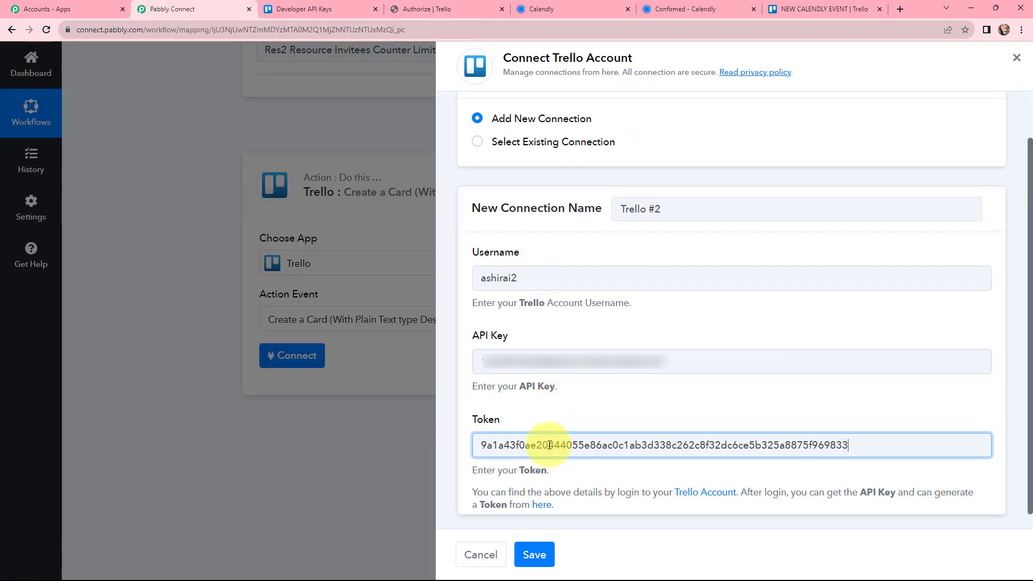
left_click(533, 554)
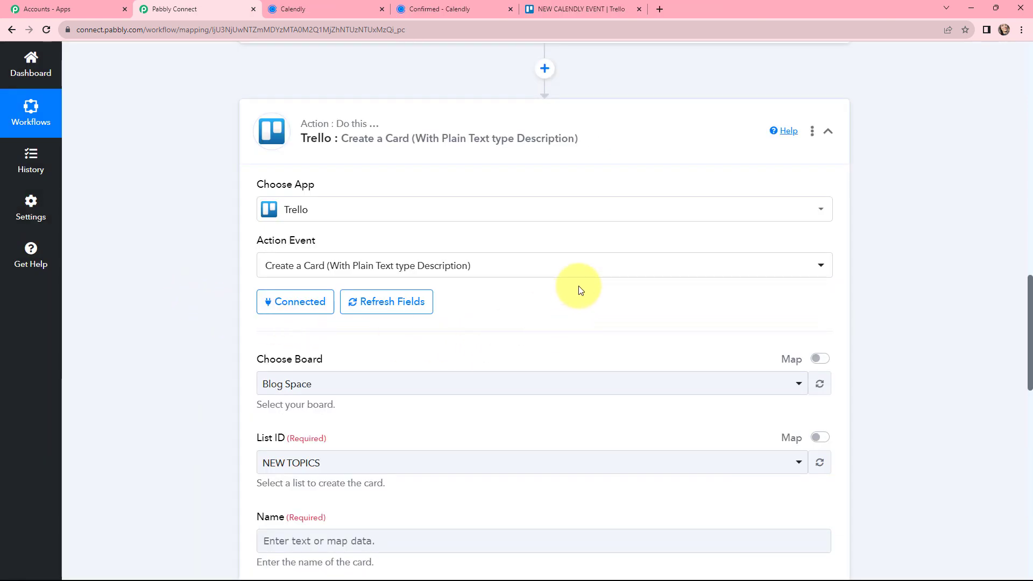
Review the Trello action's board, list and card fields, and switch to the NEW CALENDLY EVENT board in Trello.
scroll(579, 285, "down", 3)
scroll(265, 274, "up", 2)
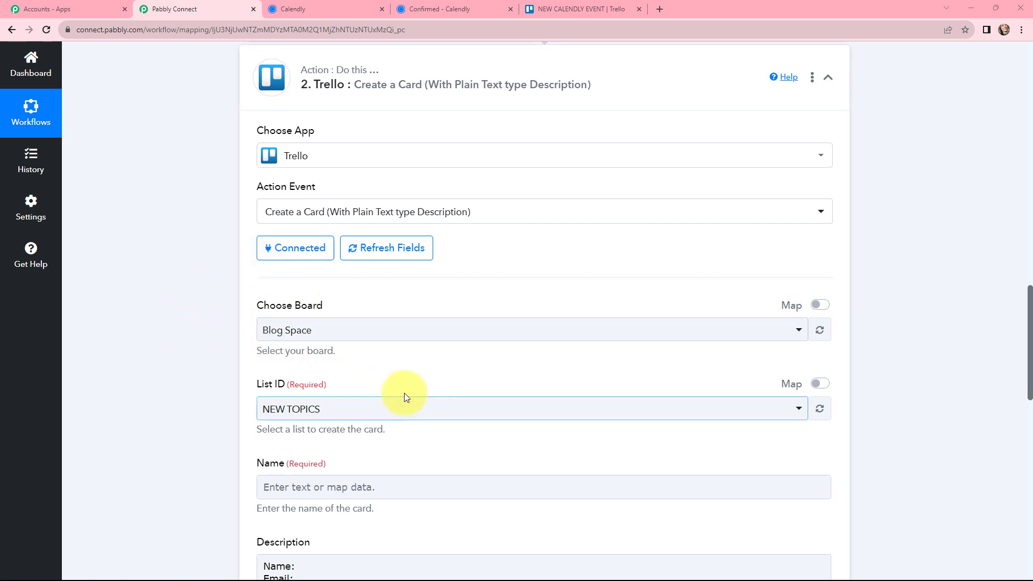
left_click(565, 9)
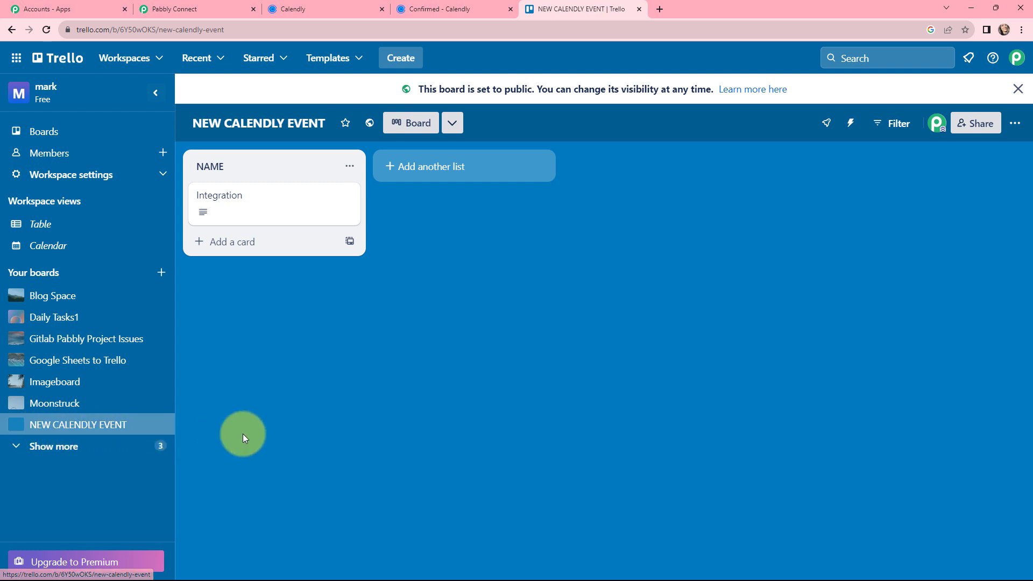
Switch to Pabbly Connect and set the Trello action's board to NEW CALENDLY EVENT and its list to NAME.
left_click(178, 9)
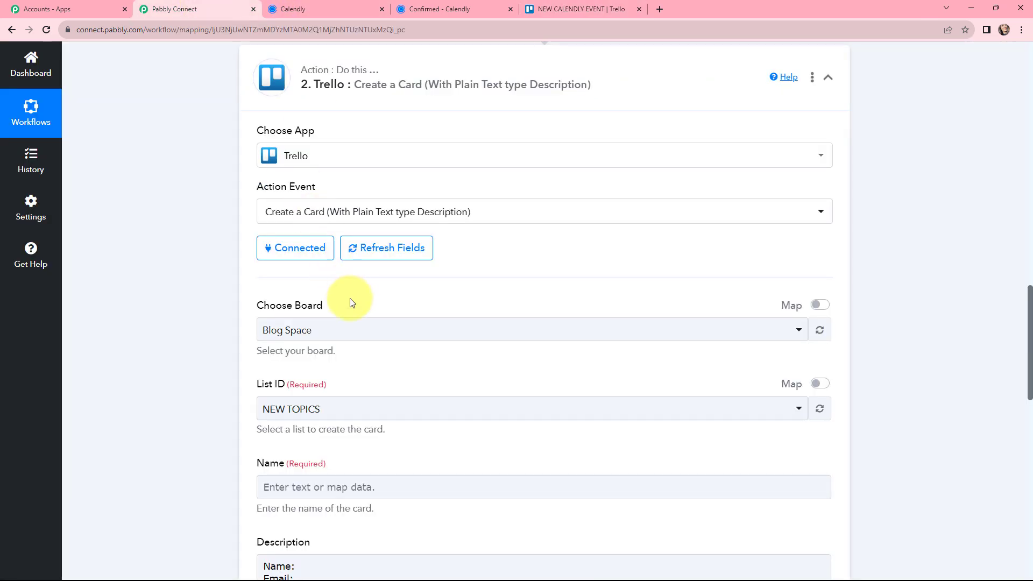
left_click(357, 330)
scroll(325, 233, "down", 2)
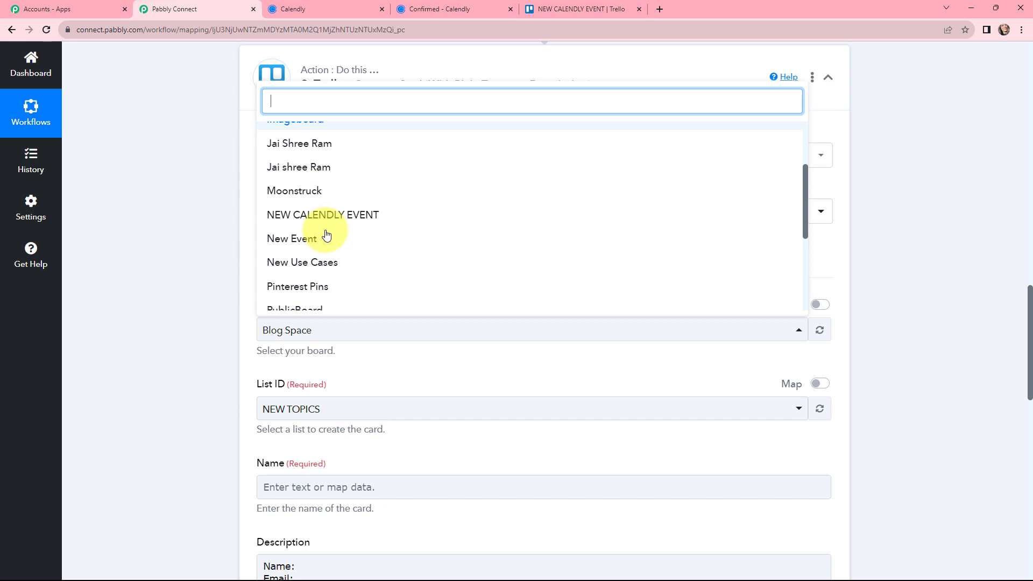
left_click(338, 226)
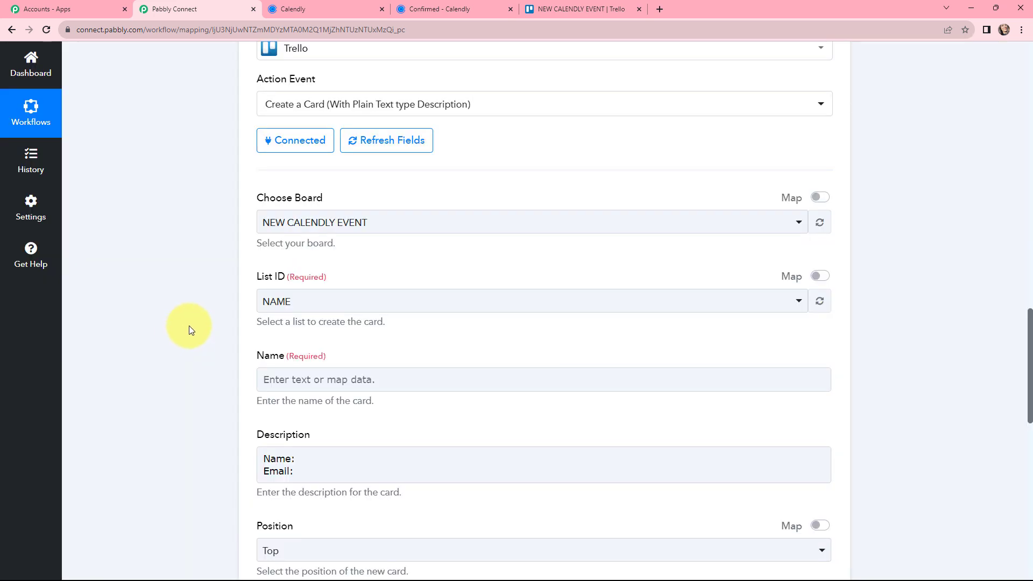
left_click(321, 308)
left_click(538, 8)
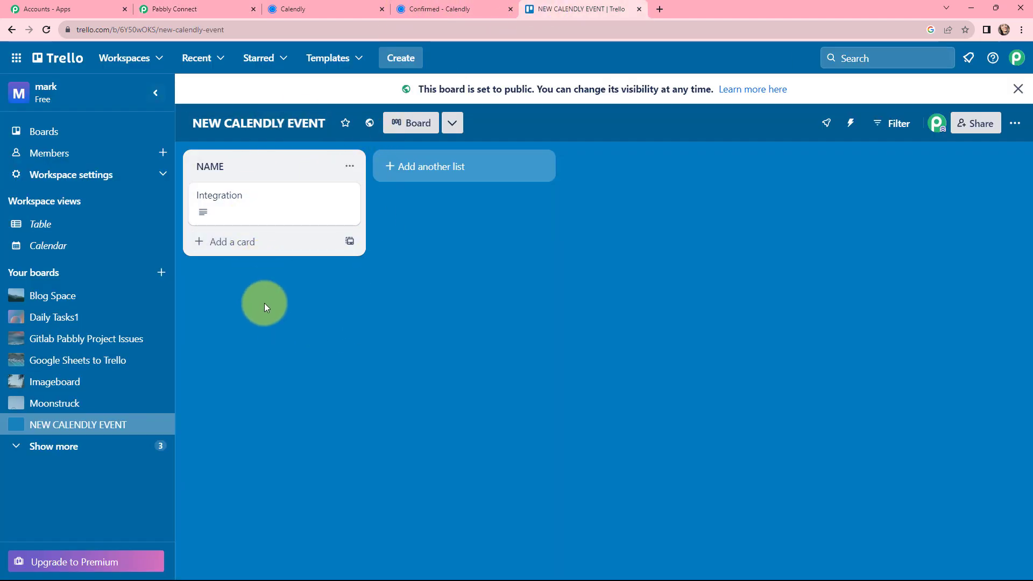
left_click(181, 8)
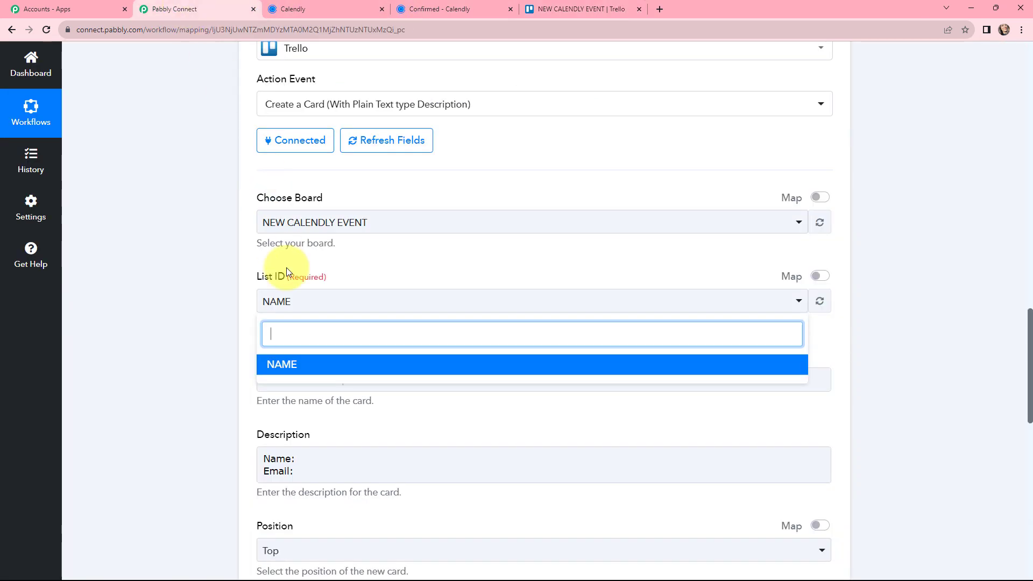
left_click(300, 368)
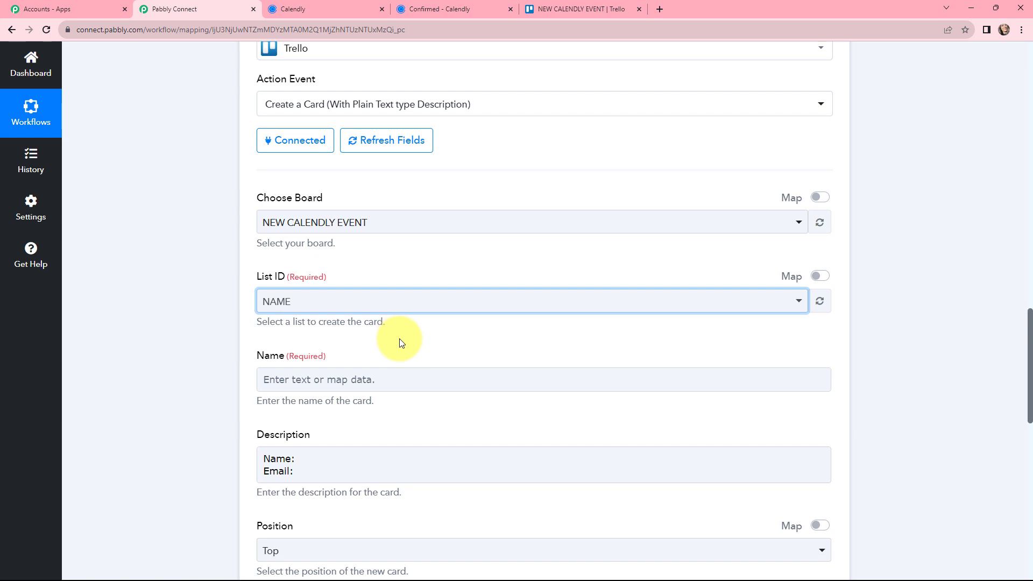
Map the card's Name to the Calendly trigger's Res2 Resource Name value, searching the previous step's data for "integr".
scroll(401, 343, "down", 1)
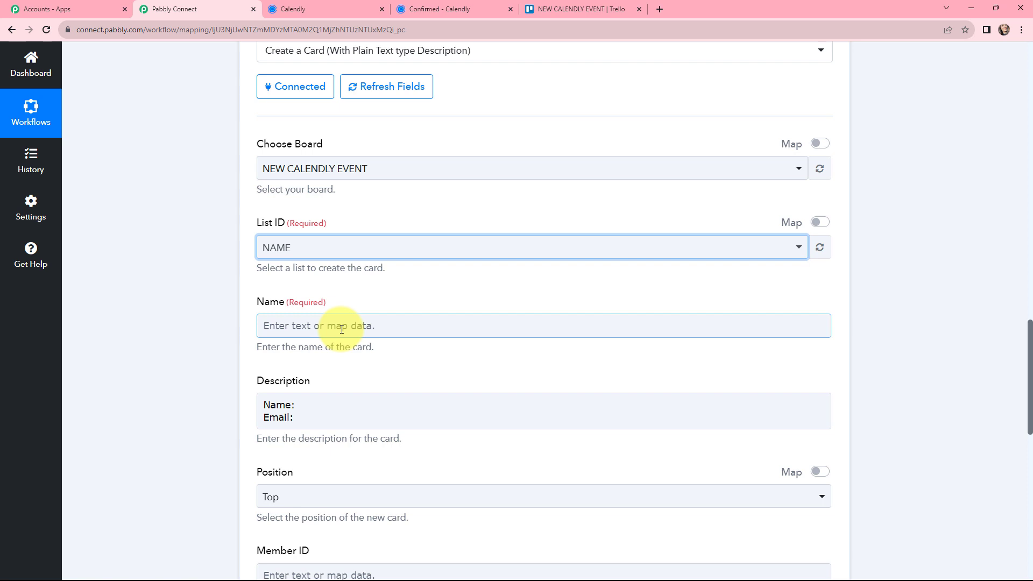
left_click(341, 329)
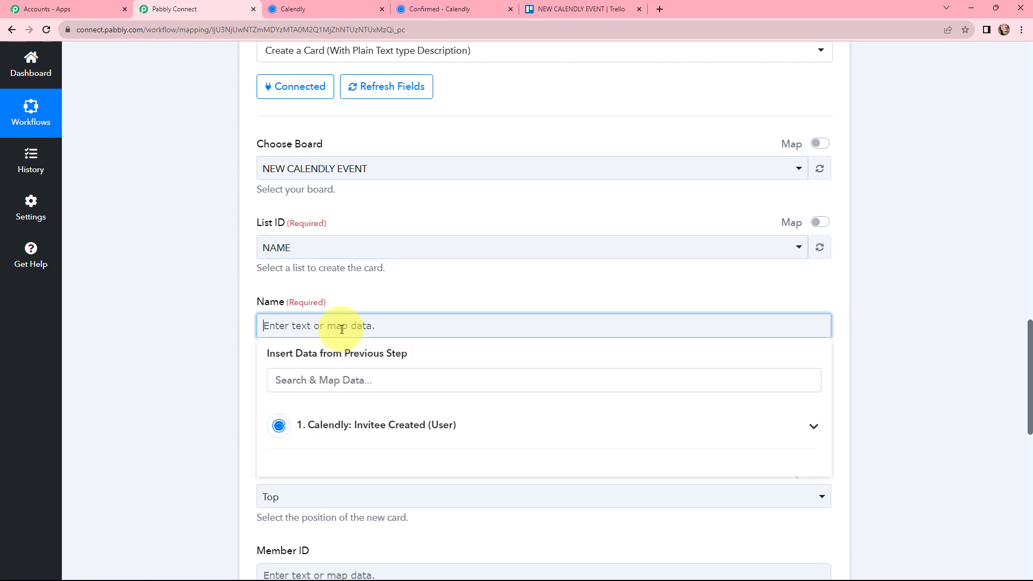
left_click(363, 425)
left_click(374, 383)
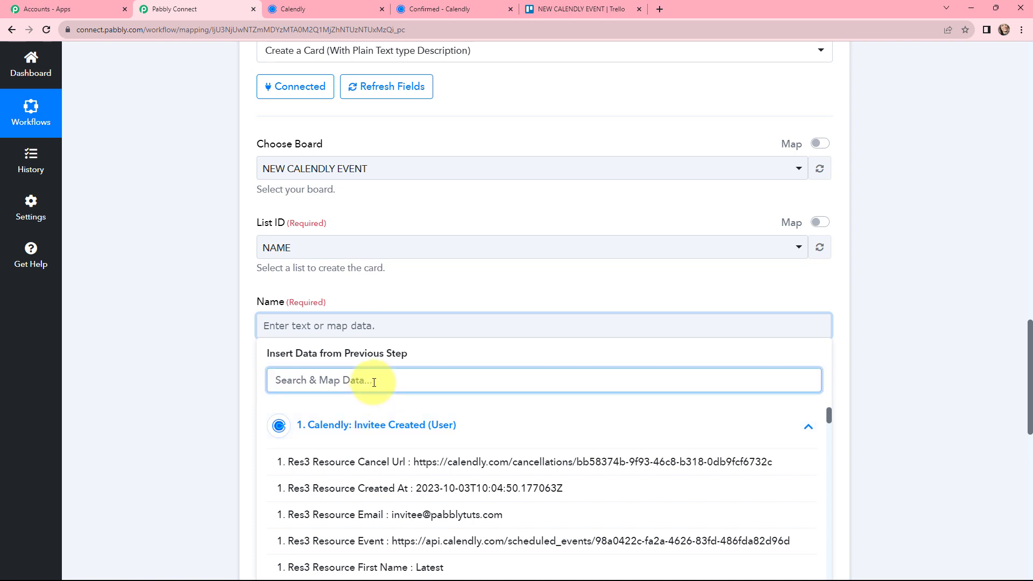
type("int")
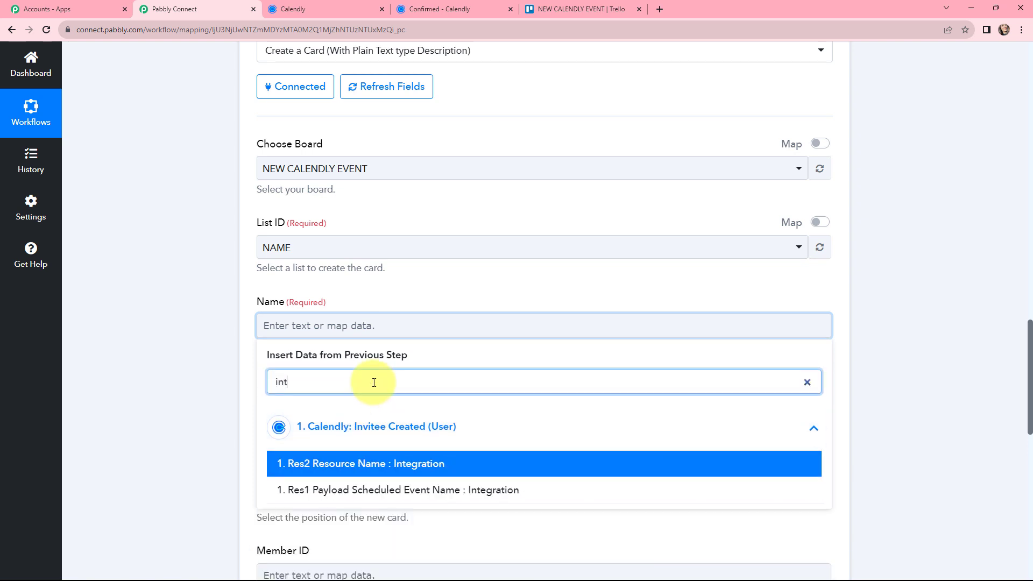
type("egr")
left_click(358, 462)
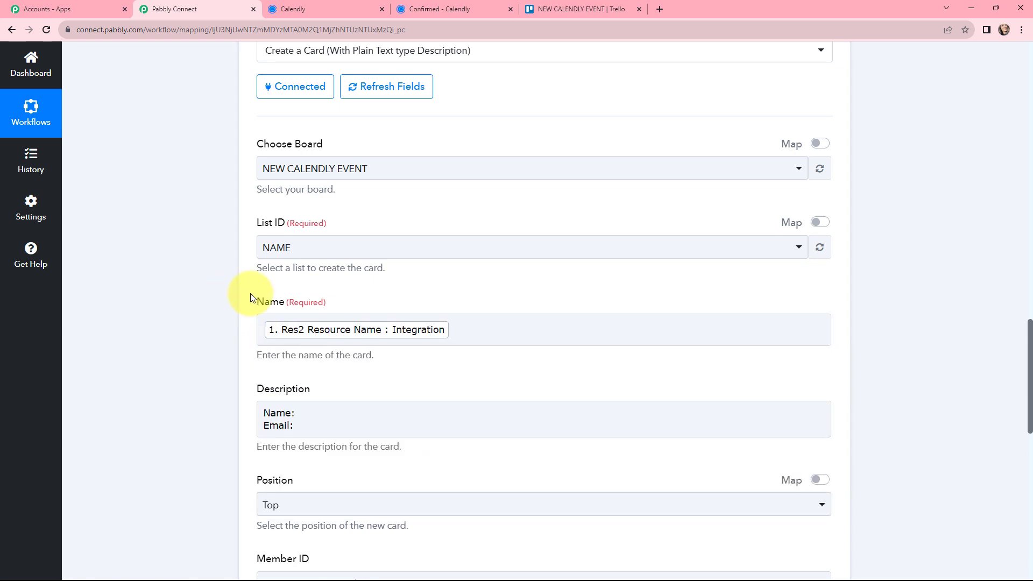
Map Calendly's Res3 Resource First Name after the "Name:" label in the card's Description.
scroll(251, 297, "down", 1)
left_click(266, 359)
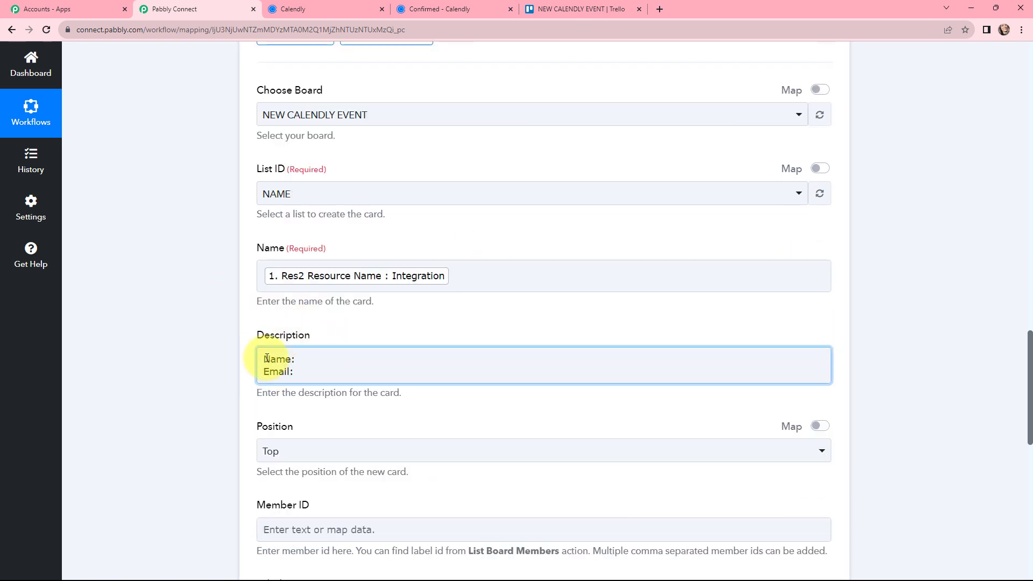
left_click(310, 360)
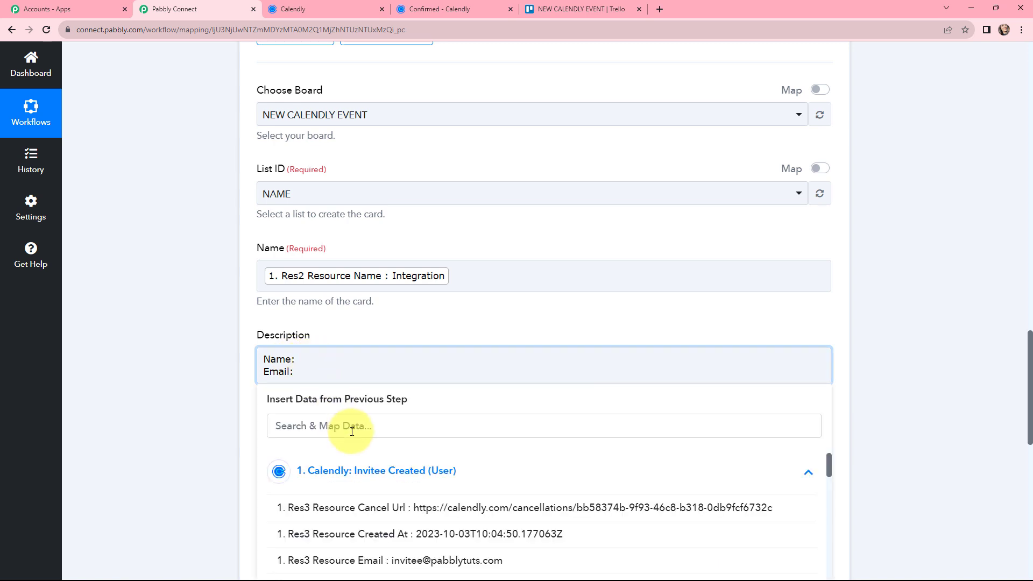
scroll(436, 280, "down", 1)
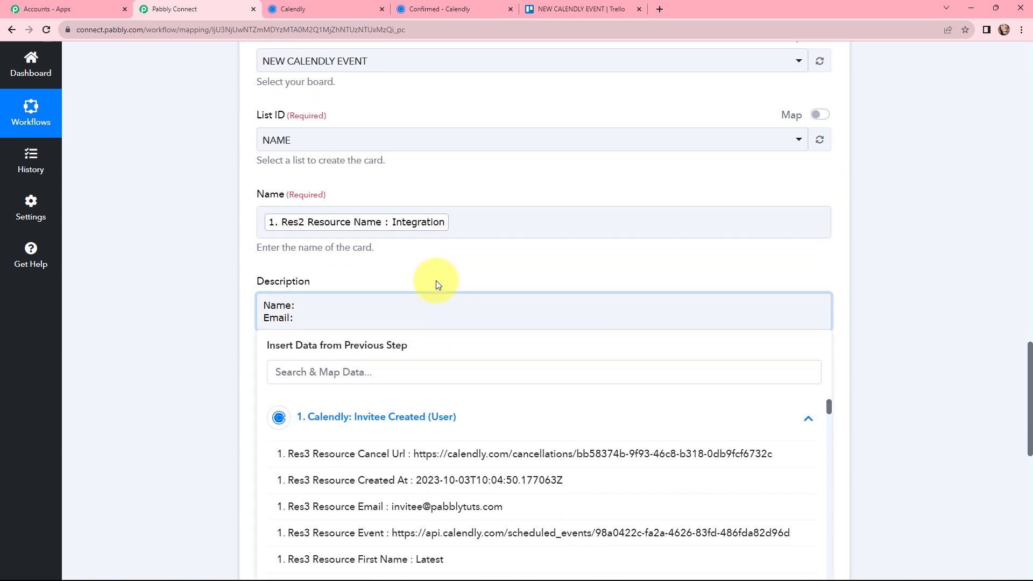
left_click(382, 377)
type("nam")
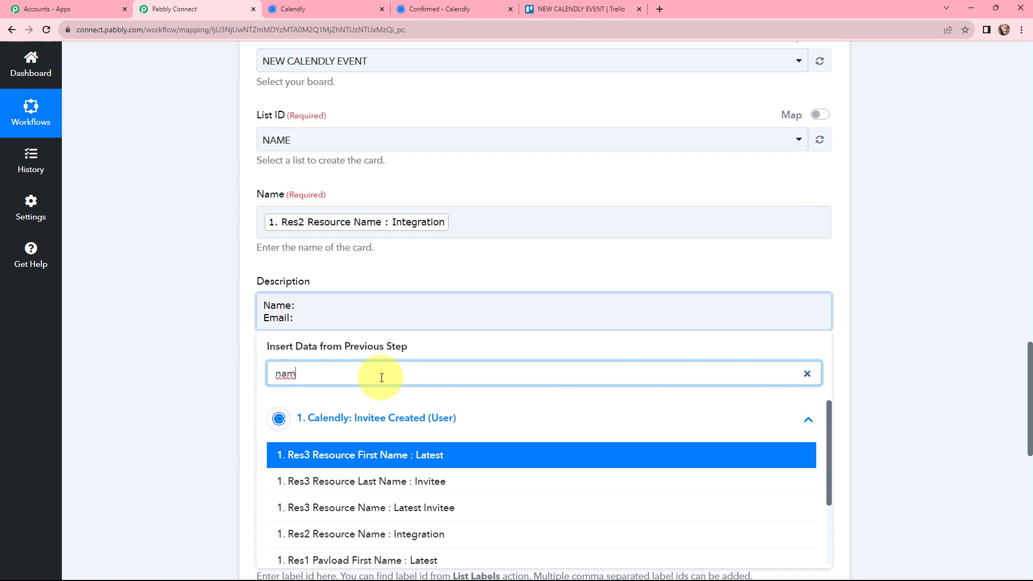
left_click(415, 455)
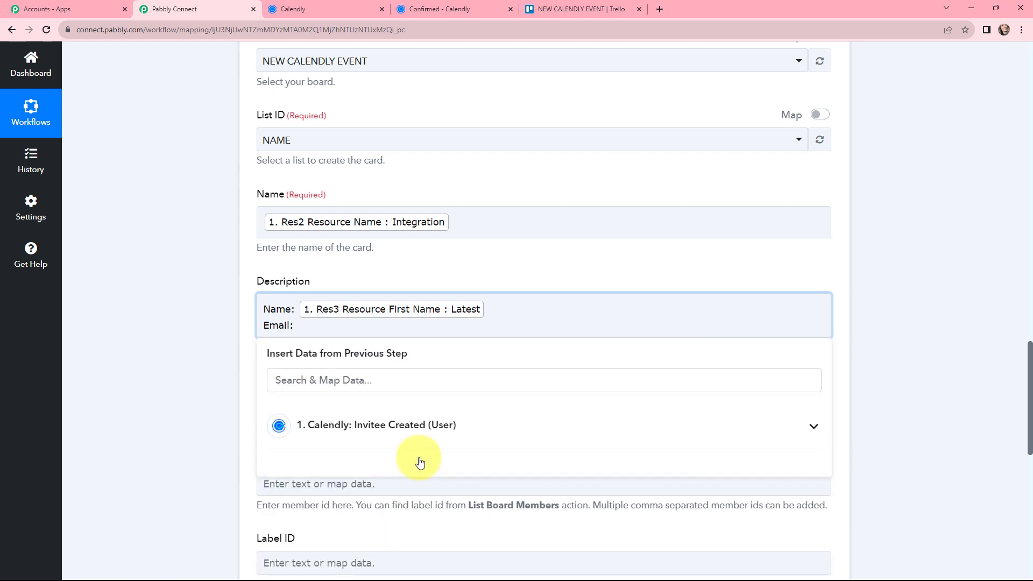
Add Calendly's Res3 Resource Last Name after the first name in the card's Description.
left_click(418, 436)
left_click(383, 381)
type("l")
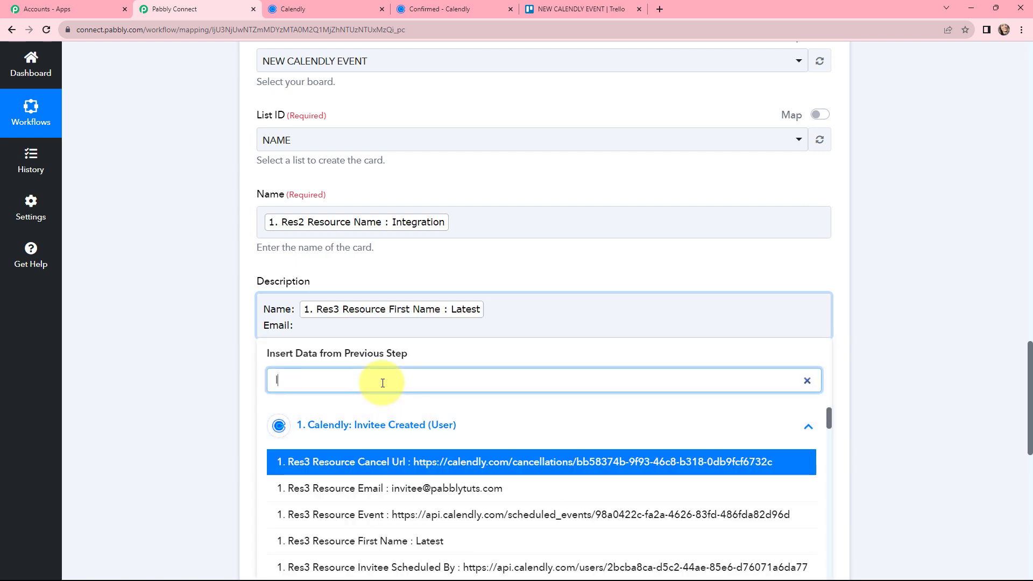
type("ast")
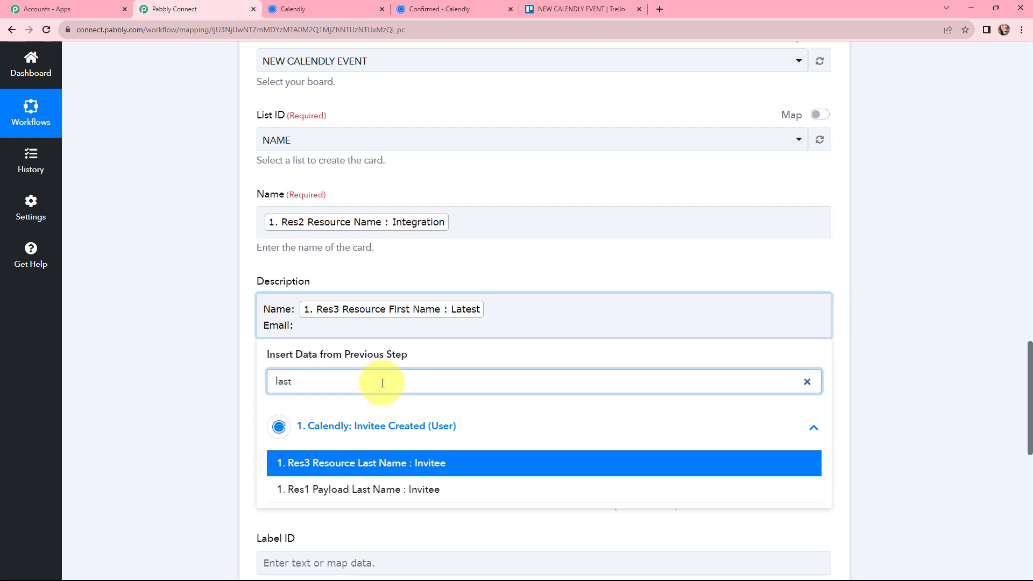
left_click(396, 461)
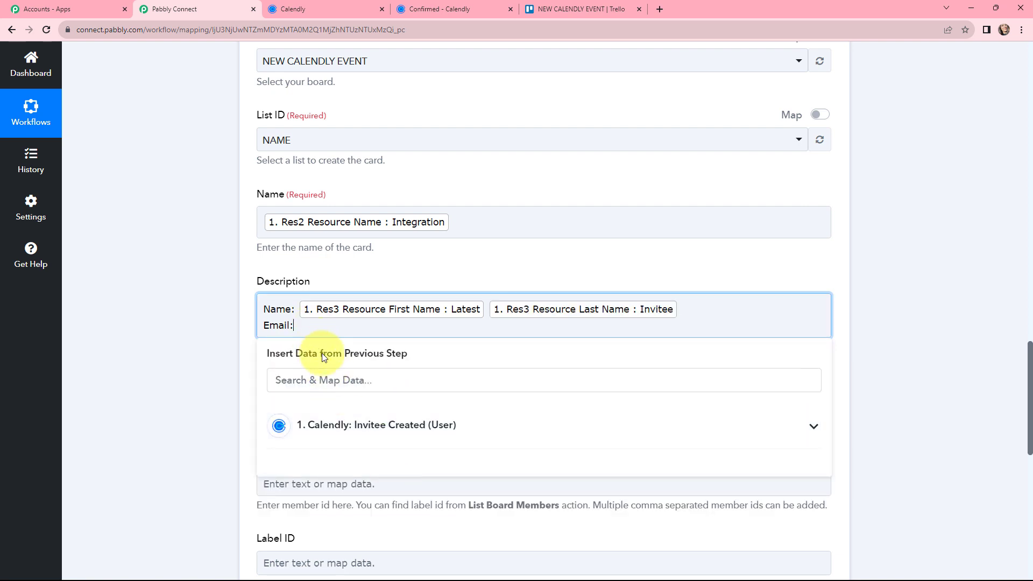
Map Calendly's Res3 Resource Email after the "Email:" label in the card's Description.
left_click(352, 426)
left_click(364, 381)
type("em")
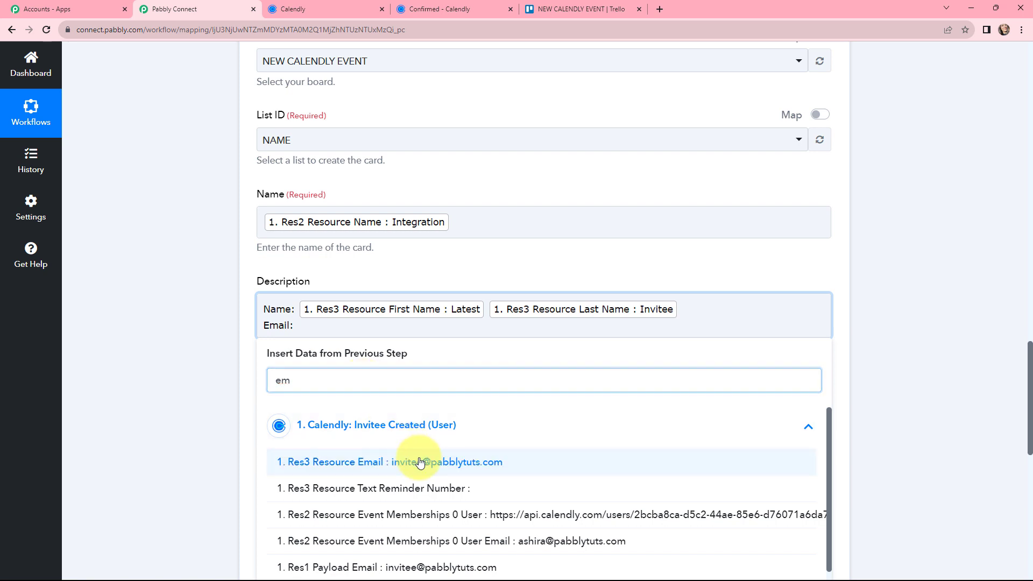
left_click(422, 462)
left_click(211, 301)
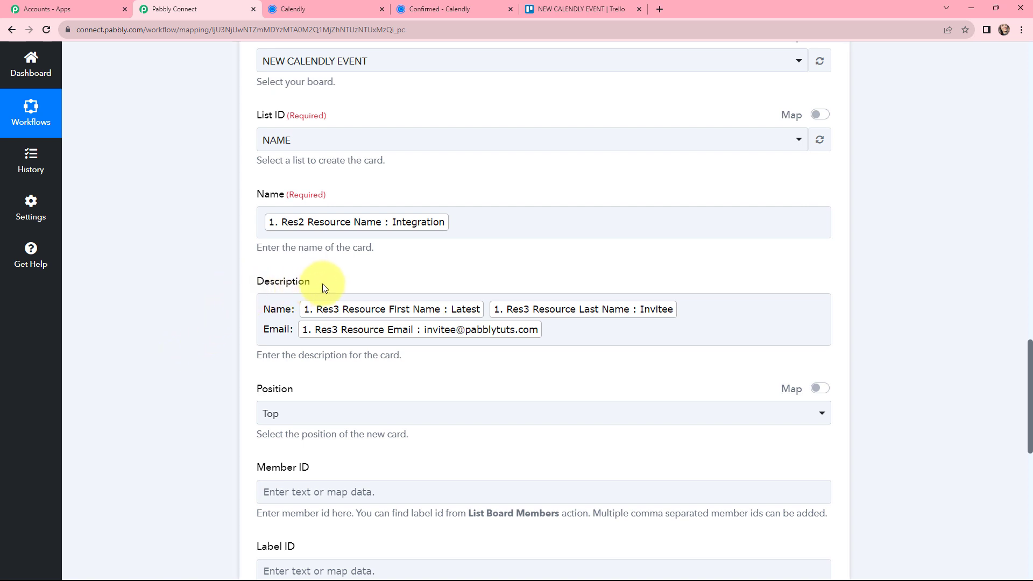
left_click(271, 309)
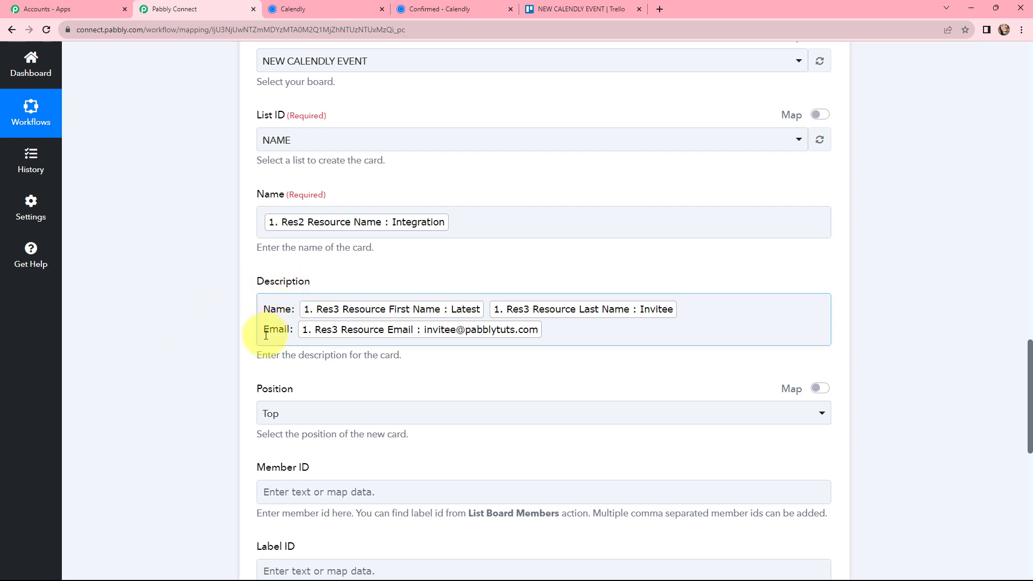
left_click(166, 327)
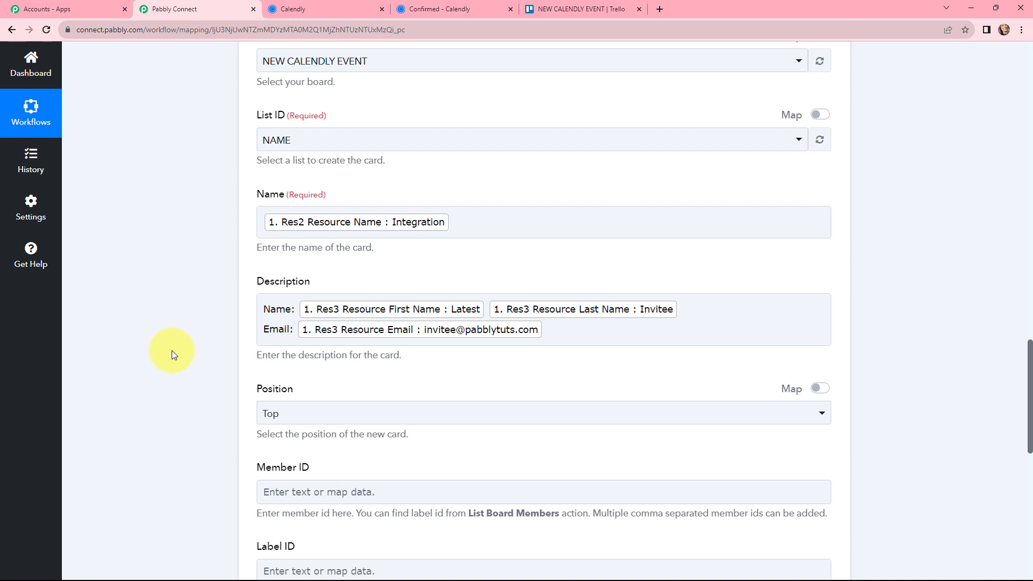
left_click(269, 333)
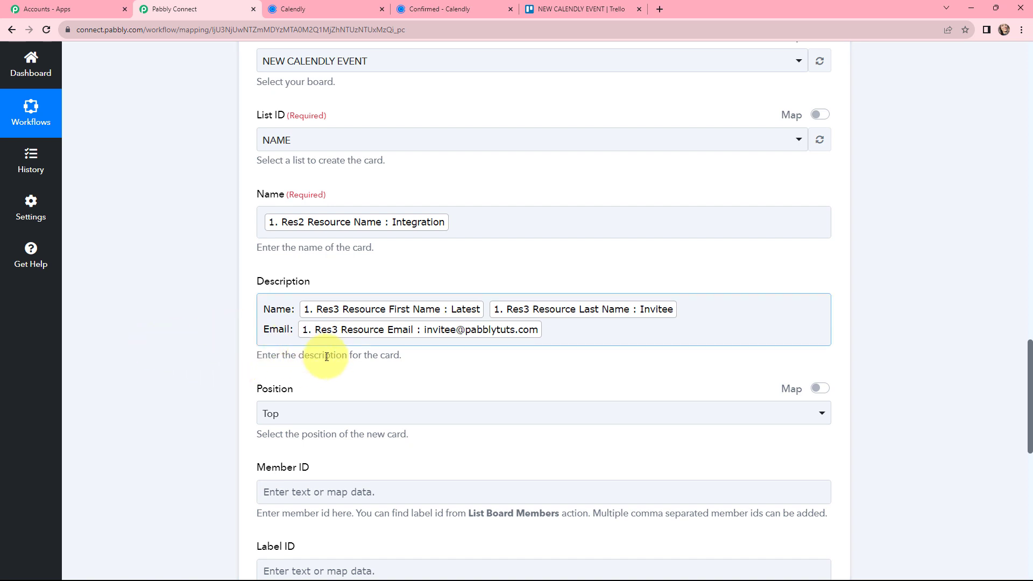
Save the Trello action and send a test request, leaving the remaining optional card fields empty.
scroll(463, 353, "down", 5)
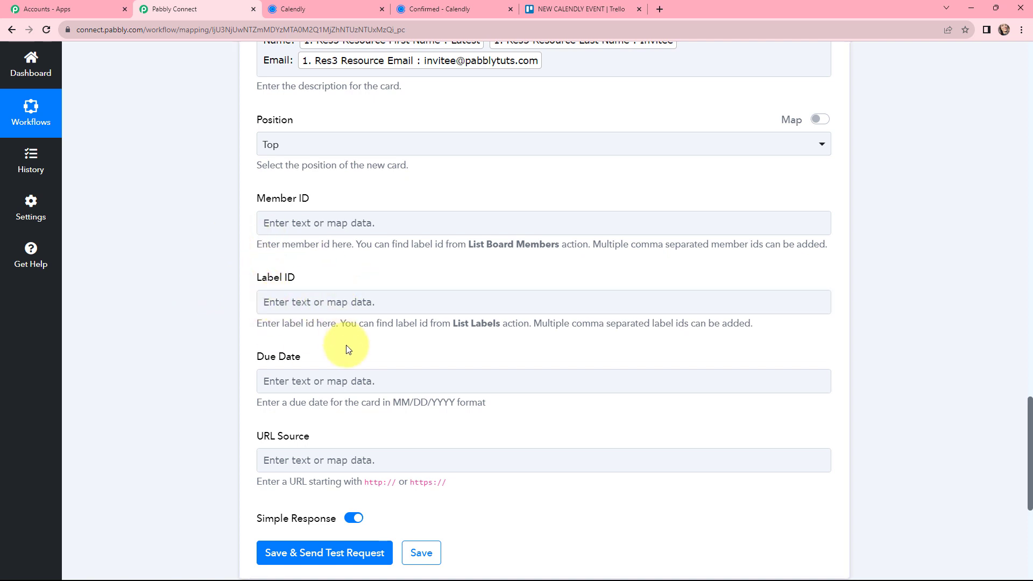
scroll(346, 349, "down", 1)
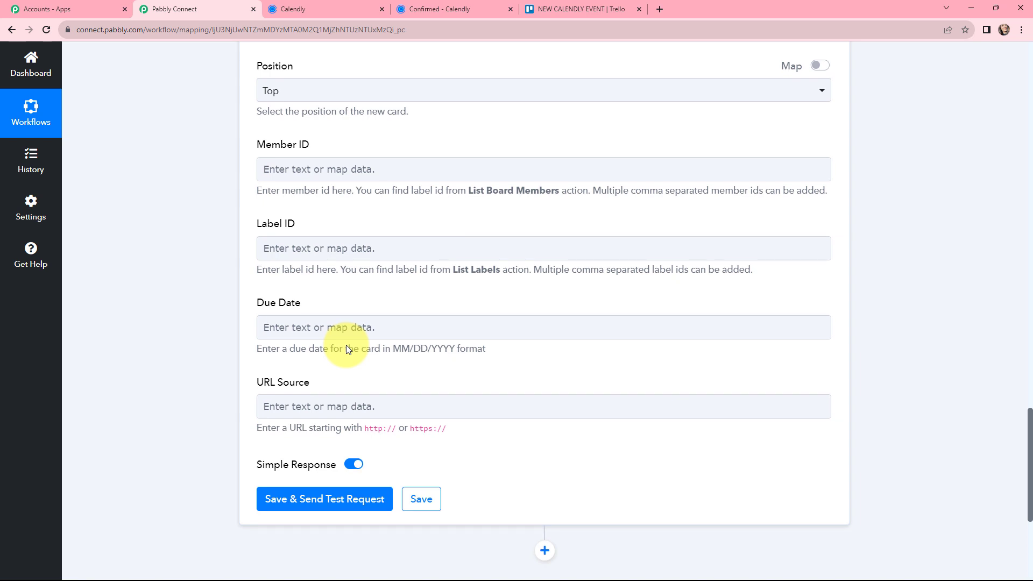
left_click(321, 498)
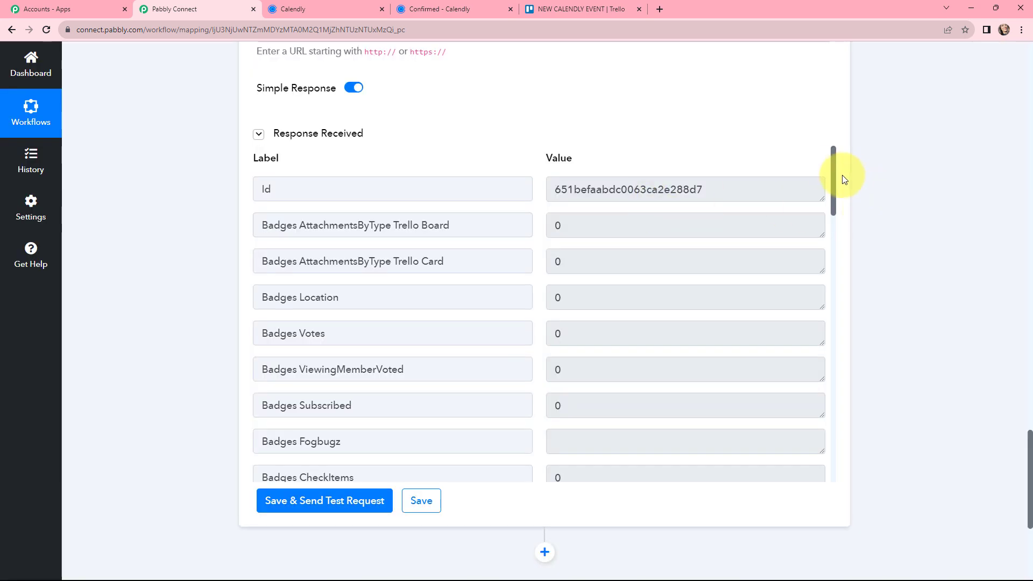
Review the card Id, name and link values in the Trello action's received response.
left_click_drag(718, 191, 544, 189)
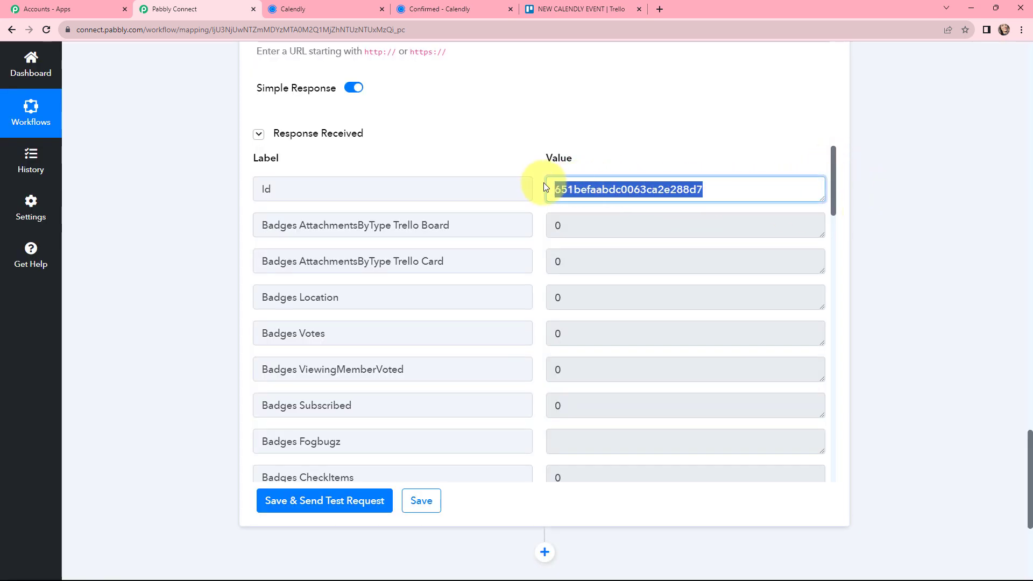
left_click_drag(834, 175, 813, 339)
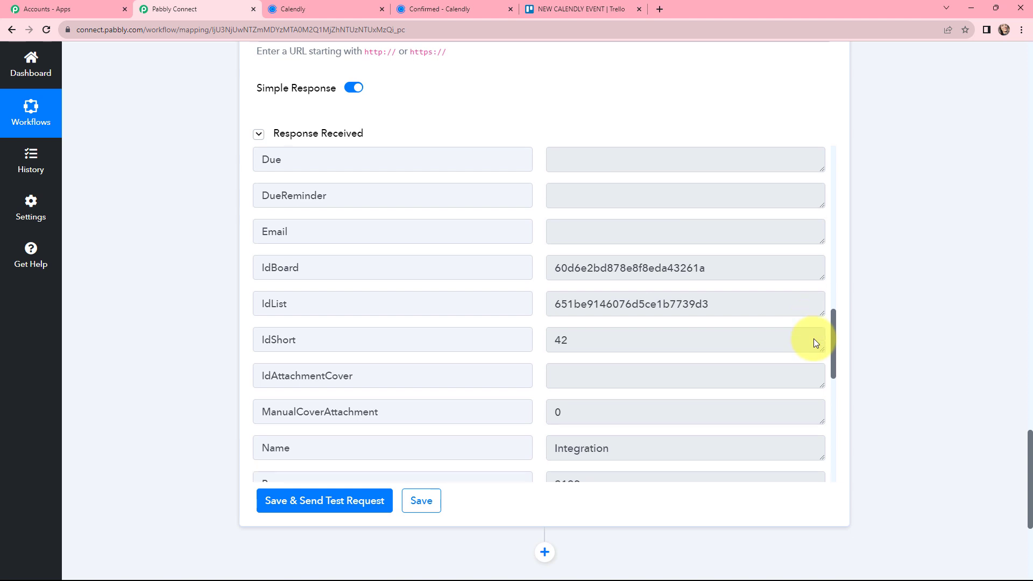
scroll(814, 338, "down", 7)
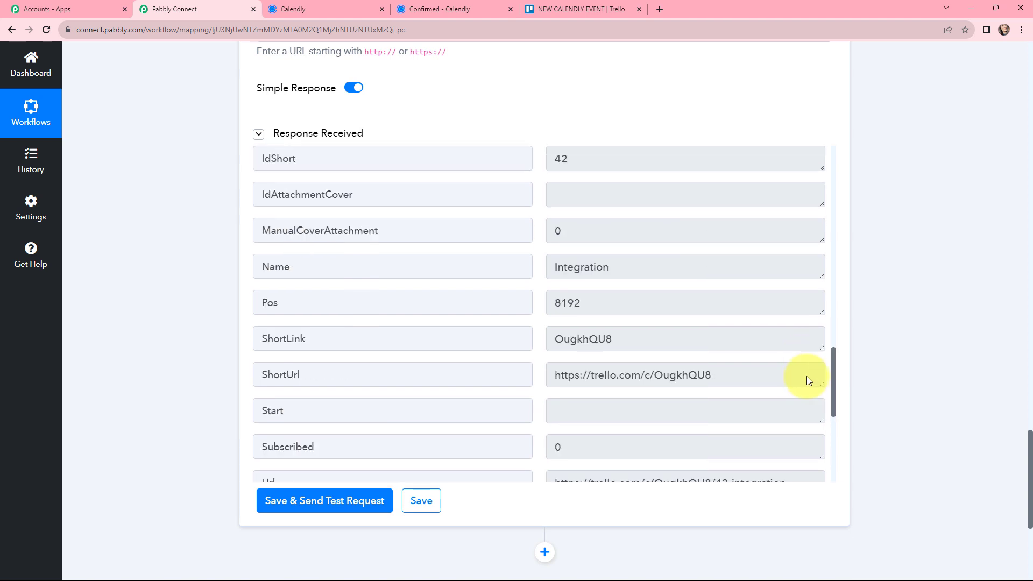
scroll(802, 433, "down", 2)
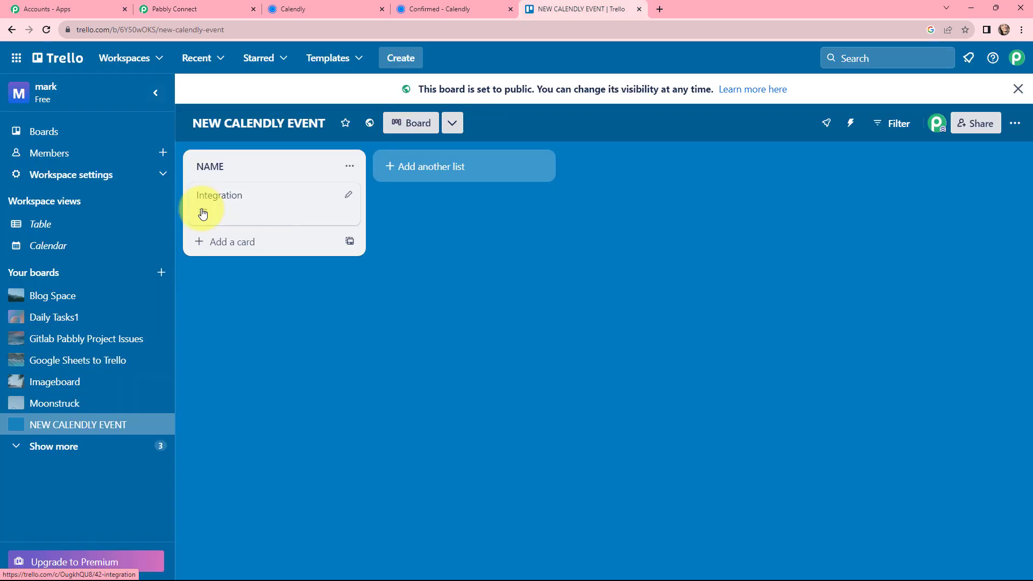
Check the Integration card's description on the NEW CALENDLY EVENT board in Trello, then return to the Pabbly Connect workflow.
left_click(203, 213)
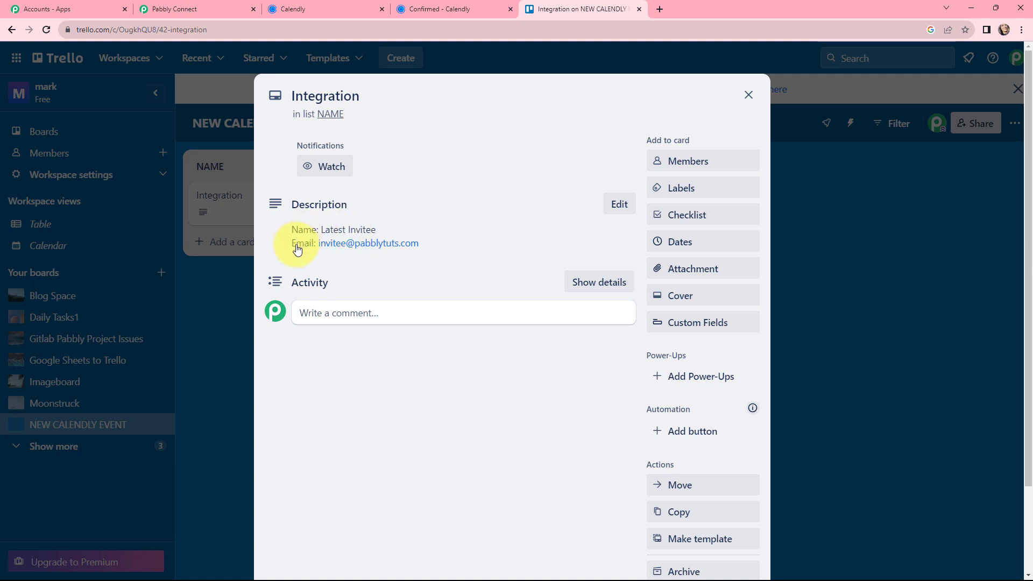
key("Escape")
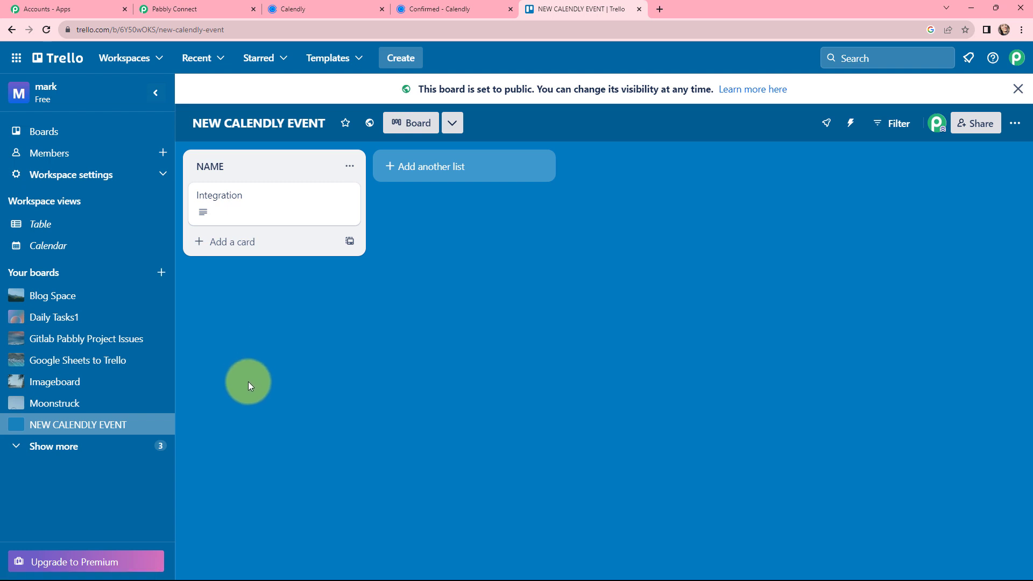
key("ctrl+2")
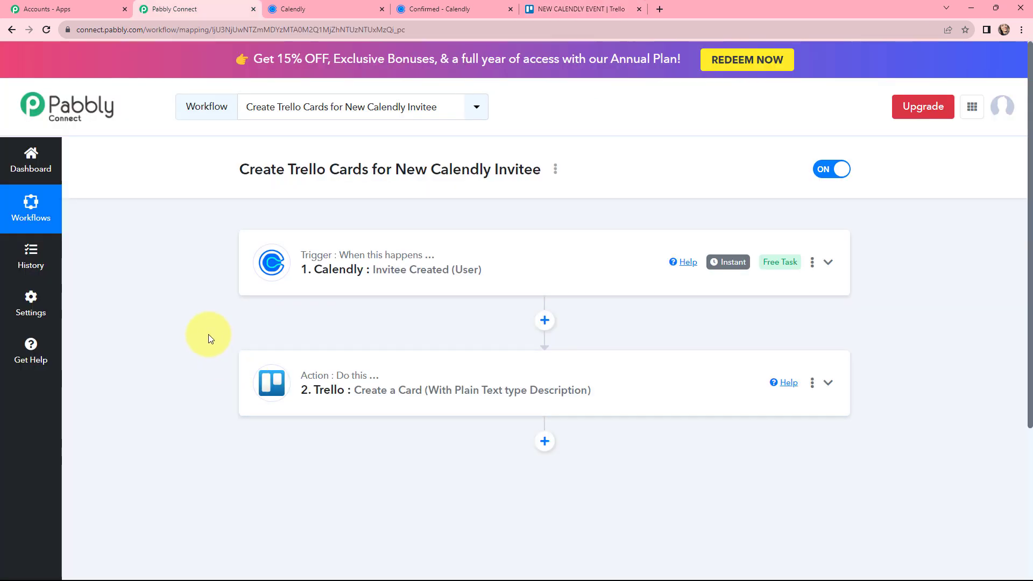